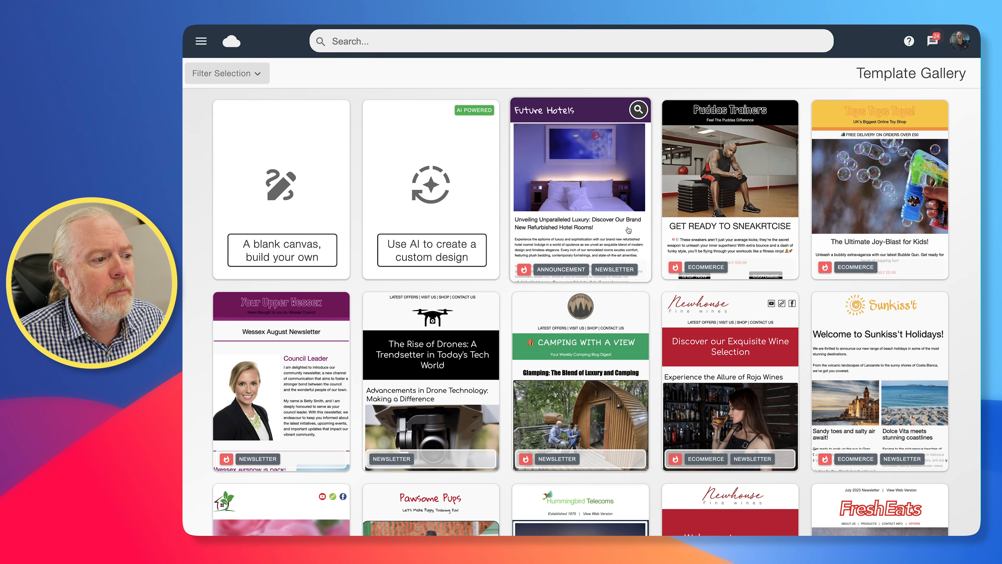
- Create a blank-canvas campaign named 'Qtr 4 Send' and open it in the editor
scroll(626, 229, down, 5)
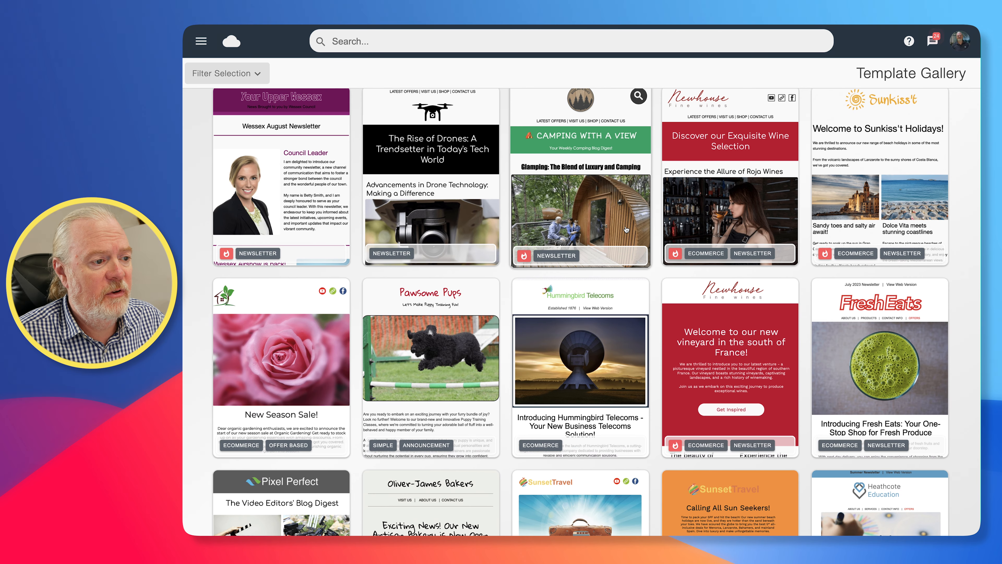
scroll(626, 229, down, 2)
scroll(626, 229, down, 7)
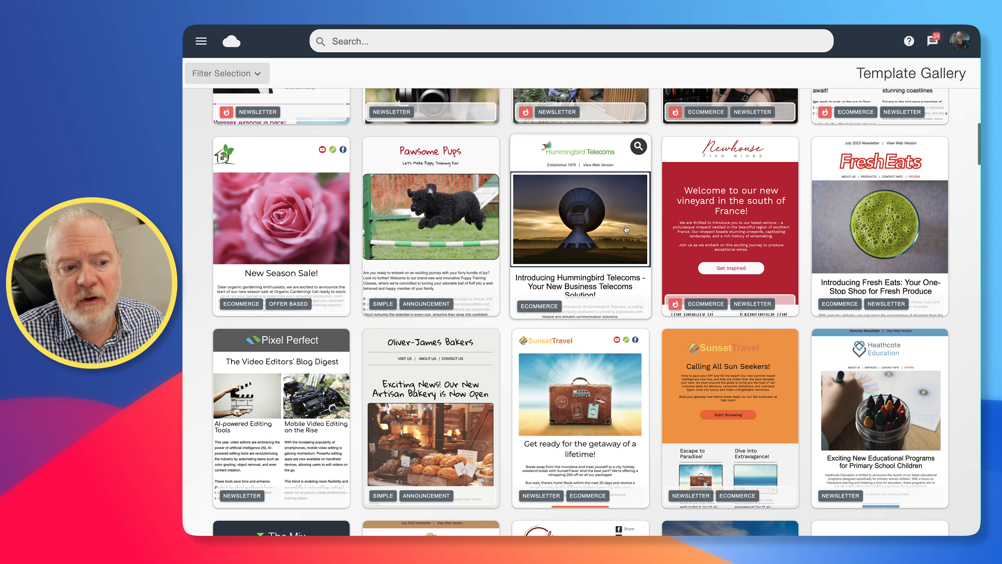
scroll(626, 229, down, 9)
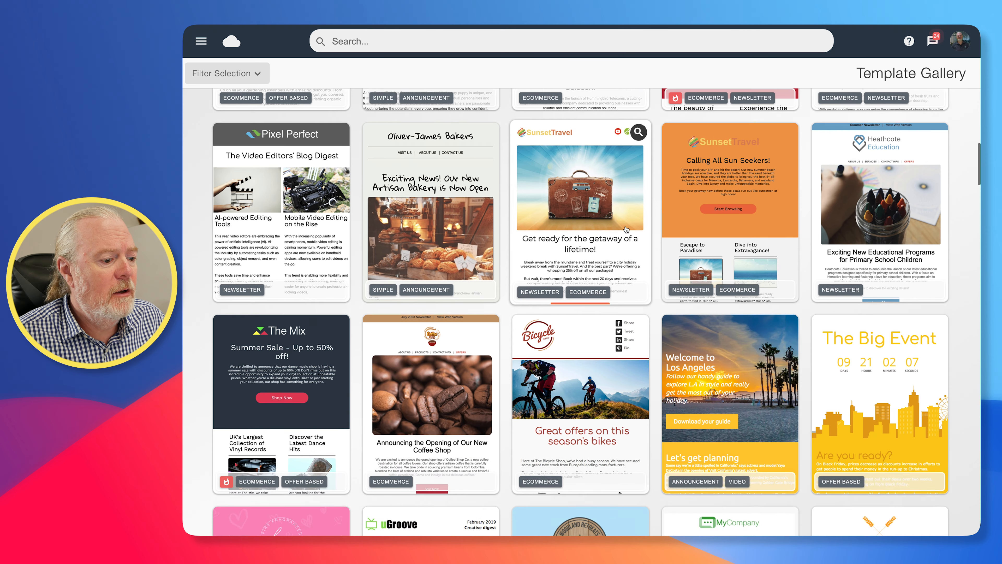
scroll(626, 230, down, 14)
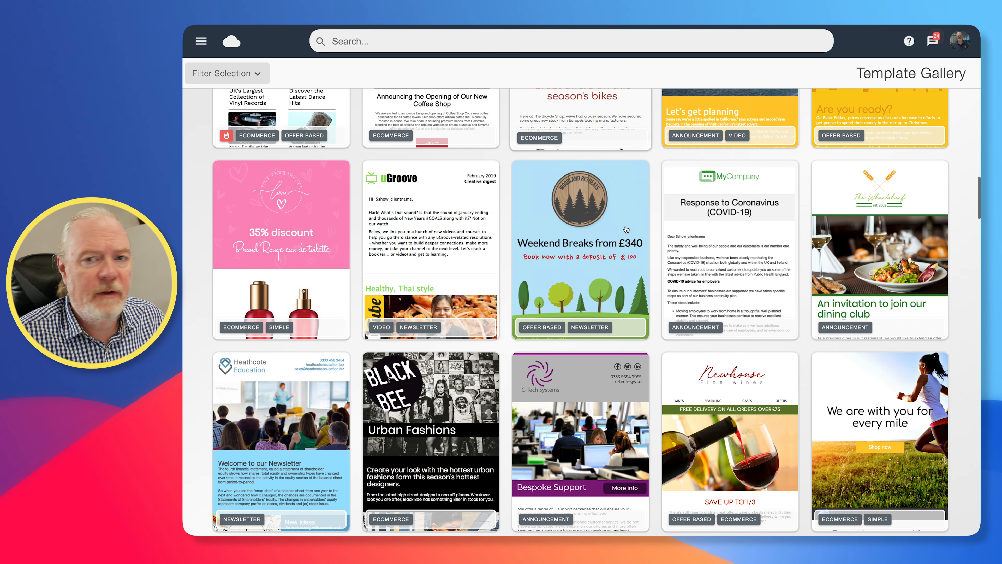
scroll(626, 230, down, 11)
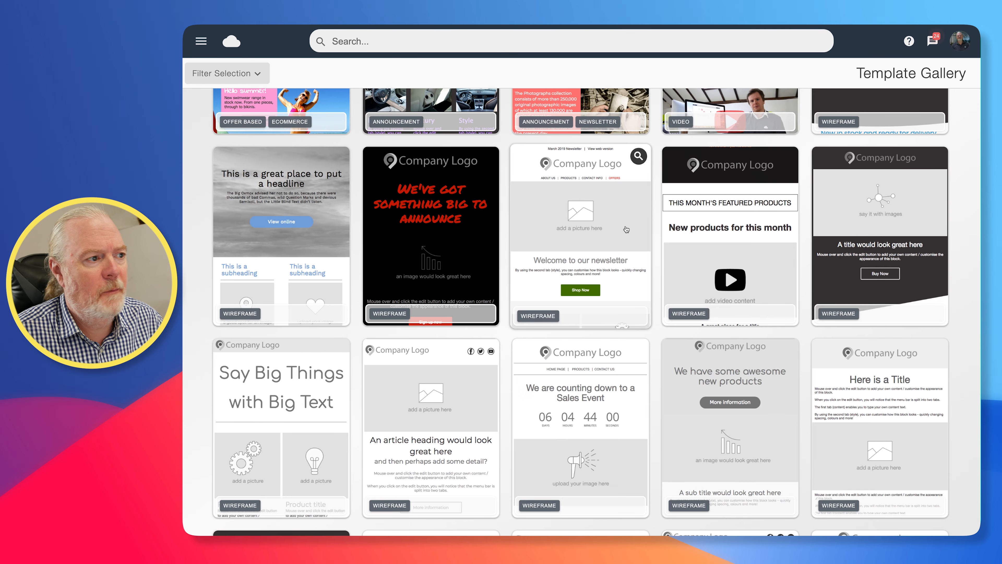
scroll(626, 229, down, 12)
scroll(616, 223, up, 20)
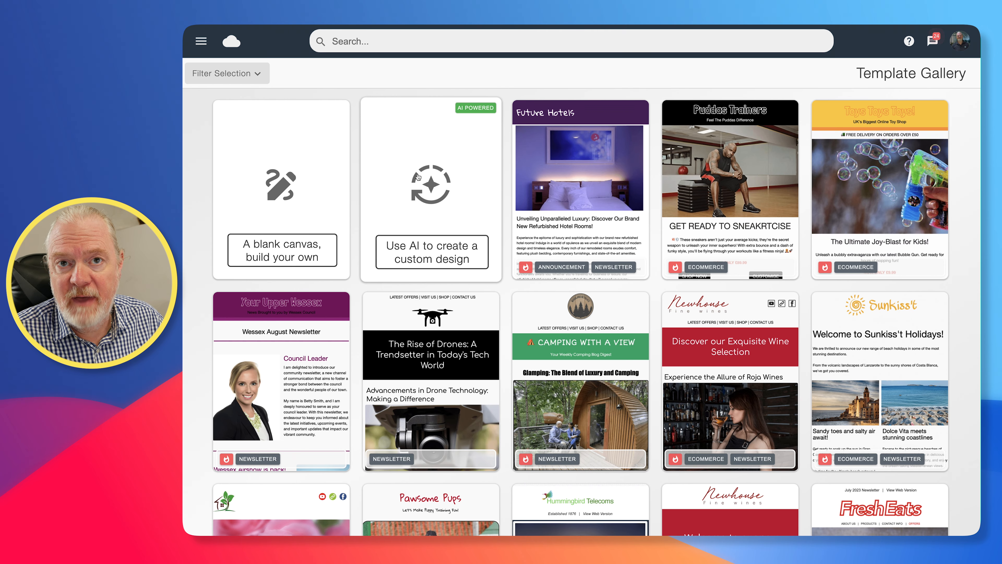
click(276, 187)
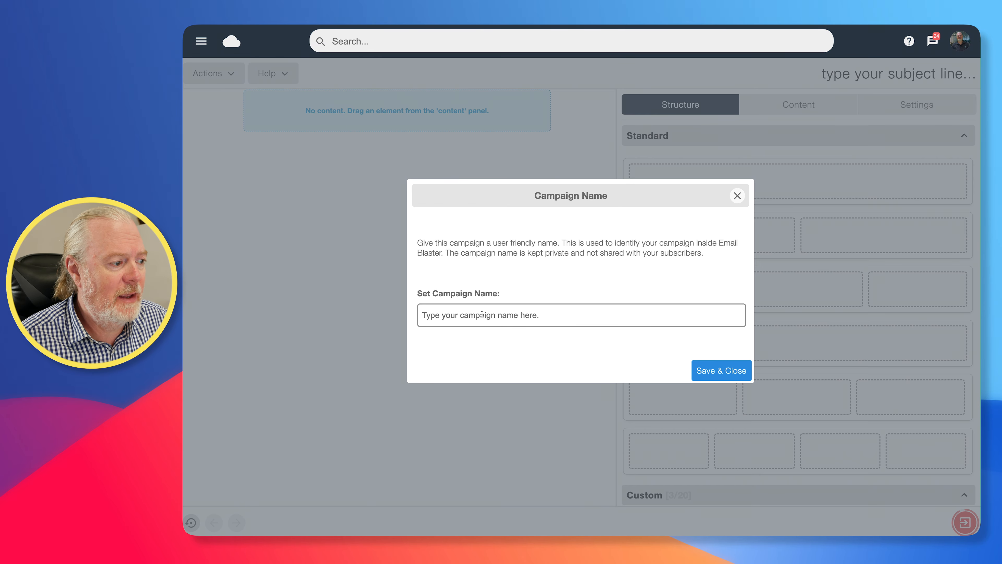
click(482, 314)
text(Q)
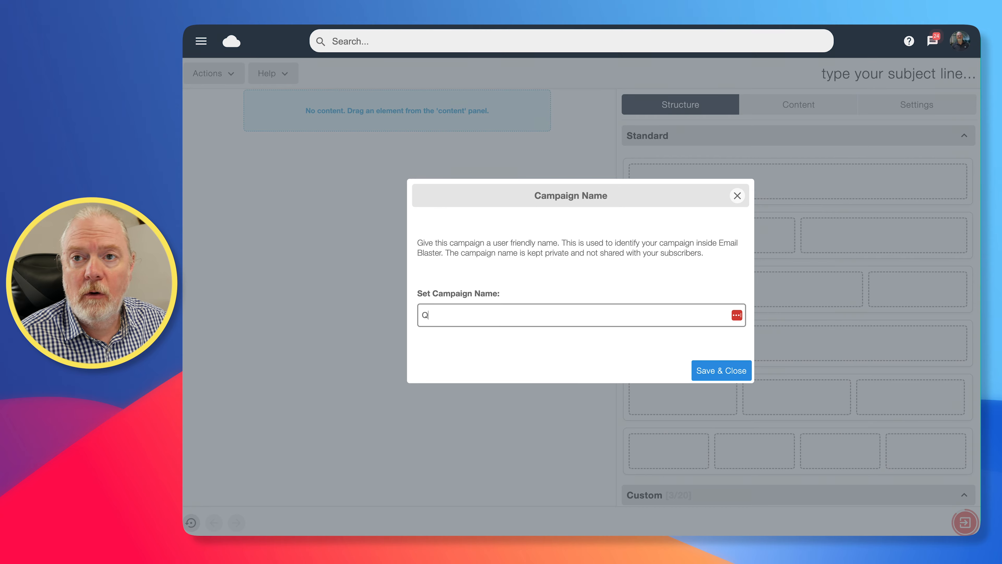
text(tr 4)
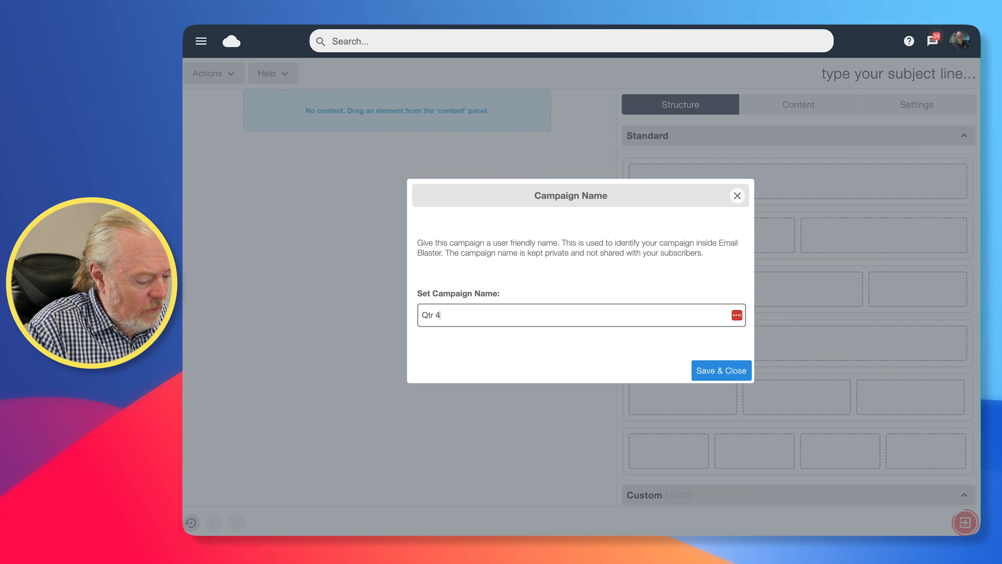
text( Send)
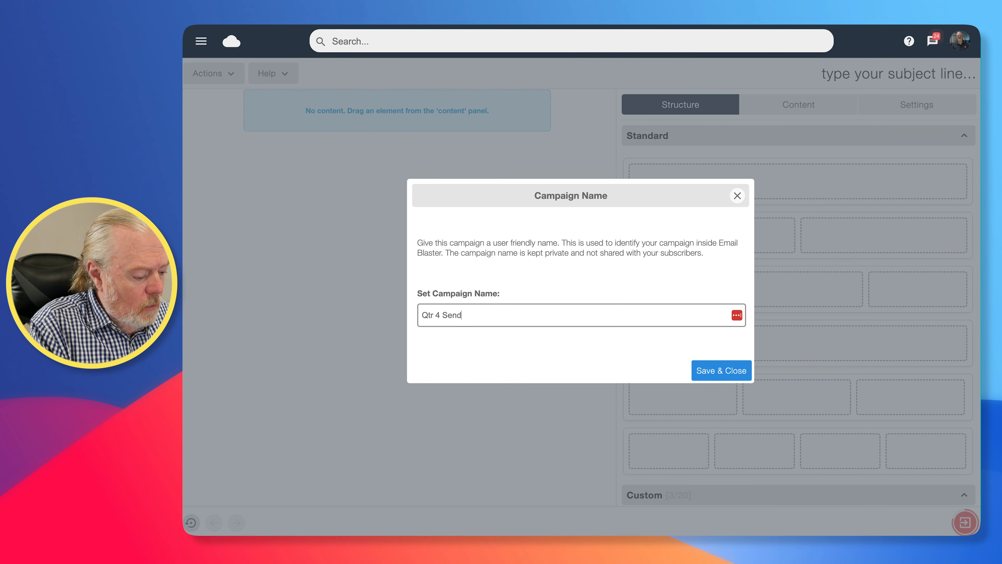
click(722, 370)
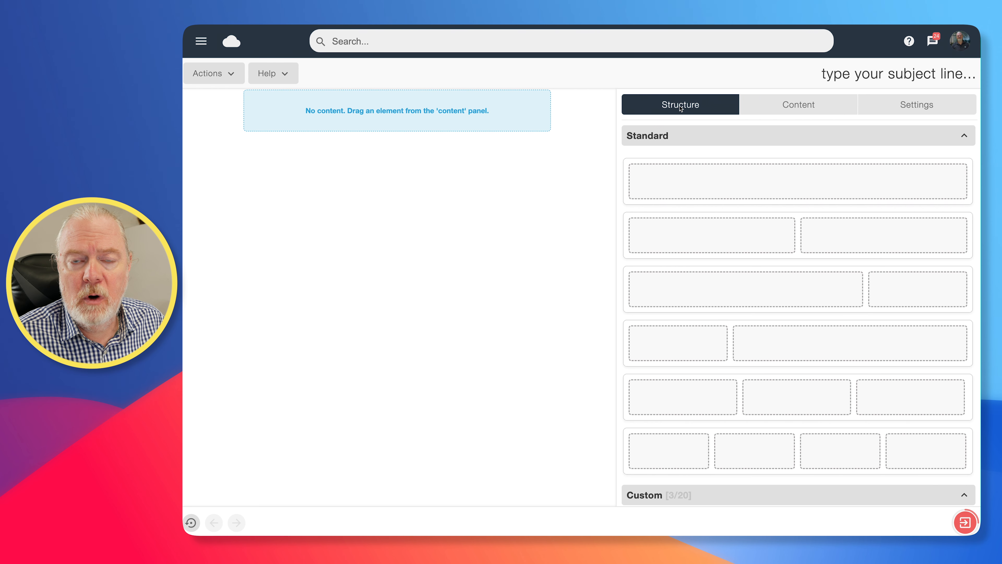
- Drag two-column, wide/narrow and three-column rows onto the empty canvas
drag(813, 237, 419, 108)
drag(819, 290, 449, 142)
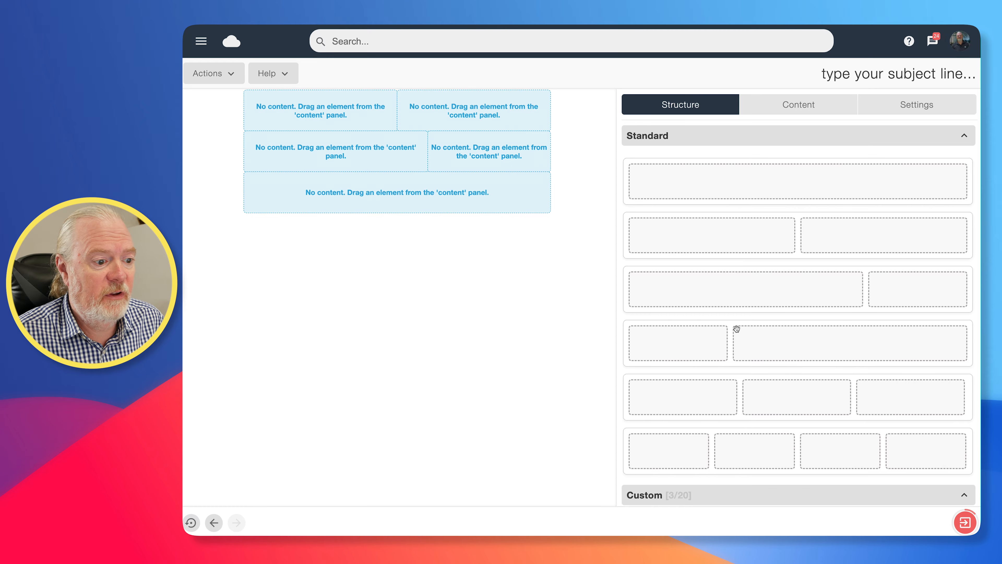
drag(791, 394, 411, 170)
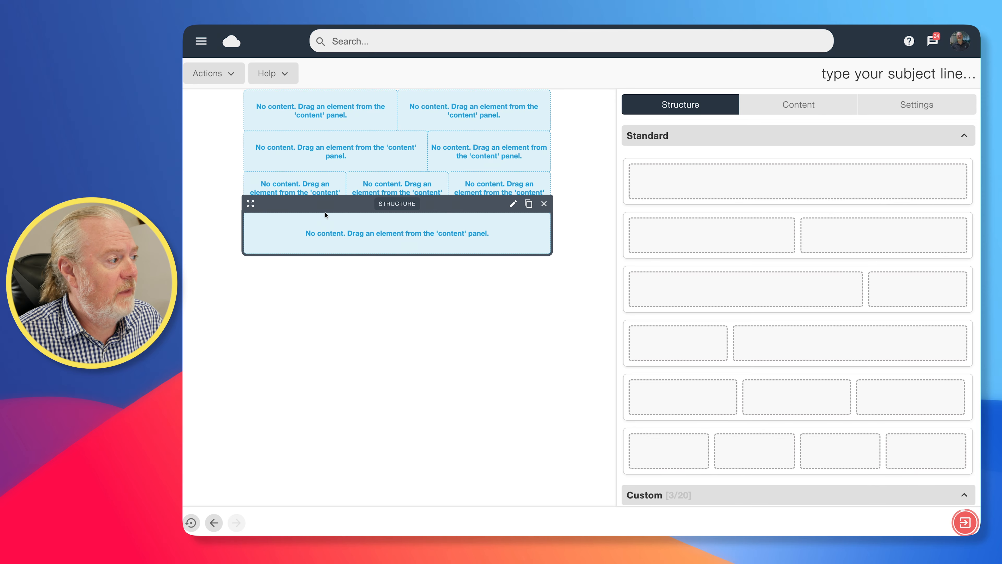
- Delete the three-column and wide/narrow rows, keeping the two-column and full-width rows
drag(251, 165, 251, 215)
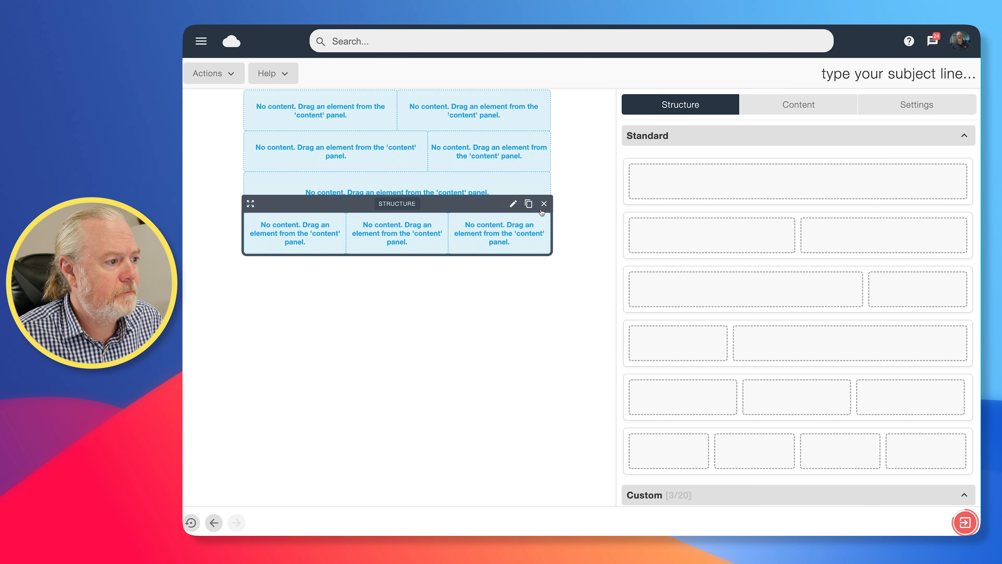
click(544, 204)
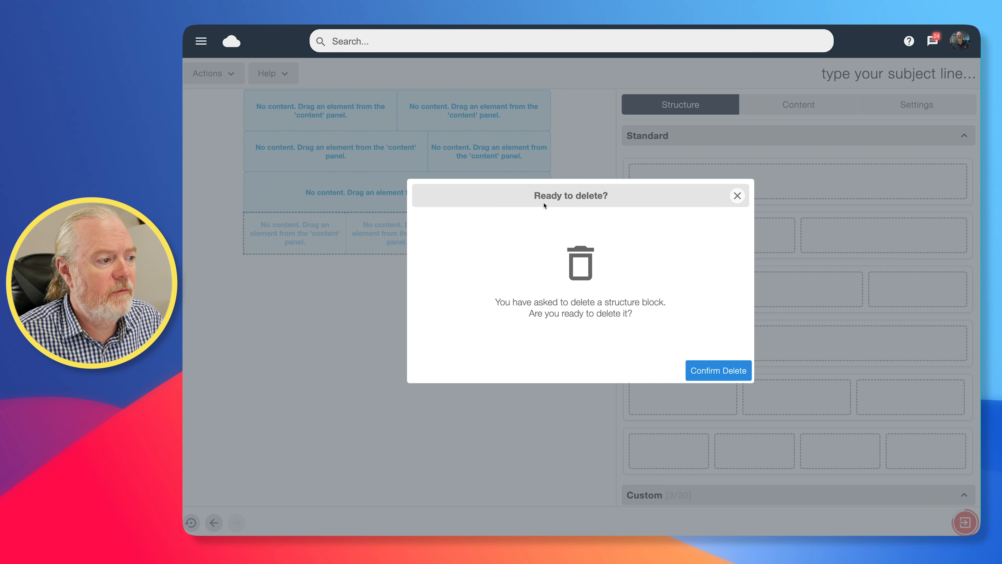
click(717, 371)
mouse_move(532, 147)
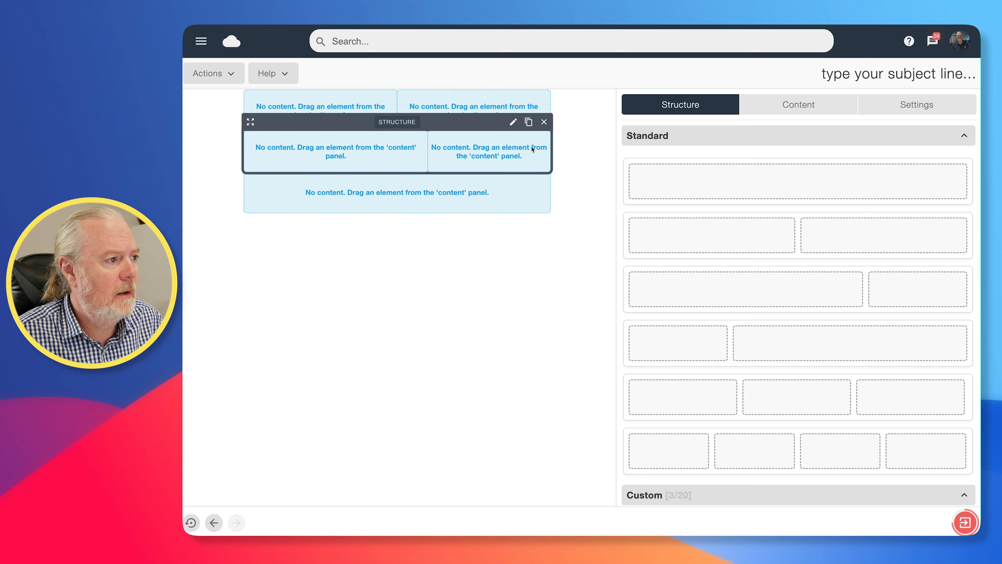
click(544, 123)
click(721, 372)
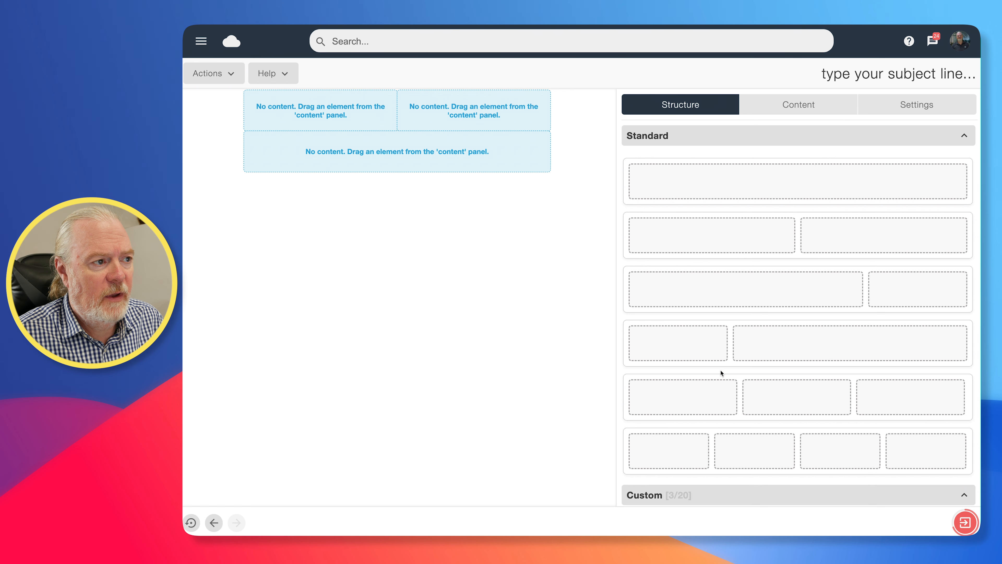
mouse_move(489, 138)
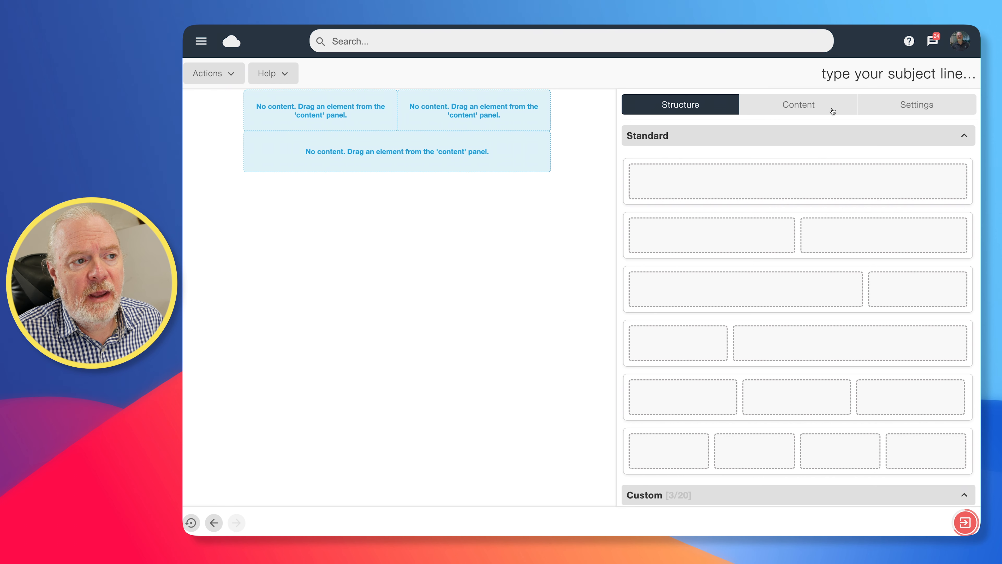
- Place an image and text block in the top row, then an image and text below
click(794, 106)
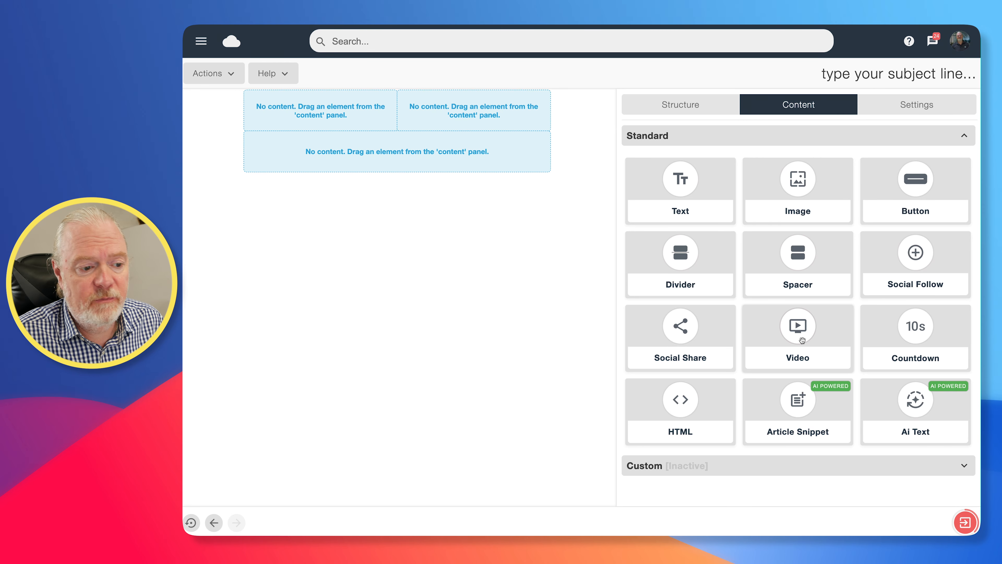
scroll(852, 413, down, 1)
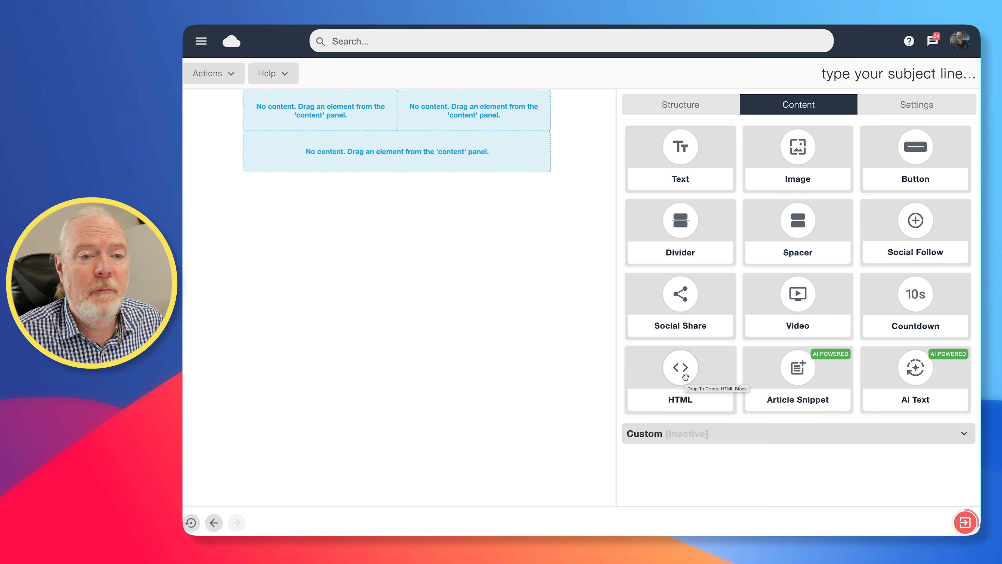
scroll(753, 269, up, 1)
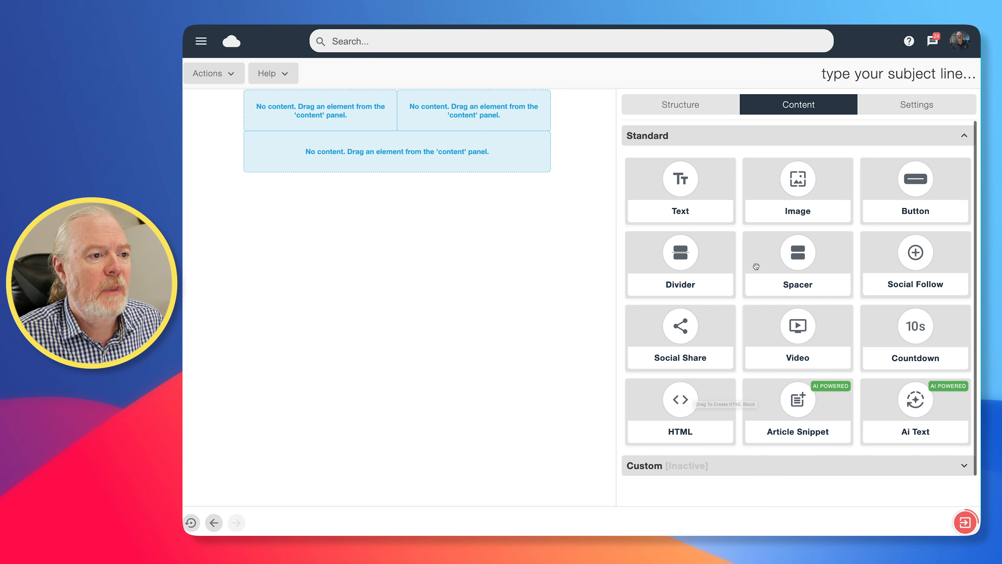
drag(796, 178, 346, 112)
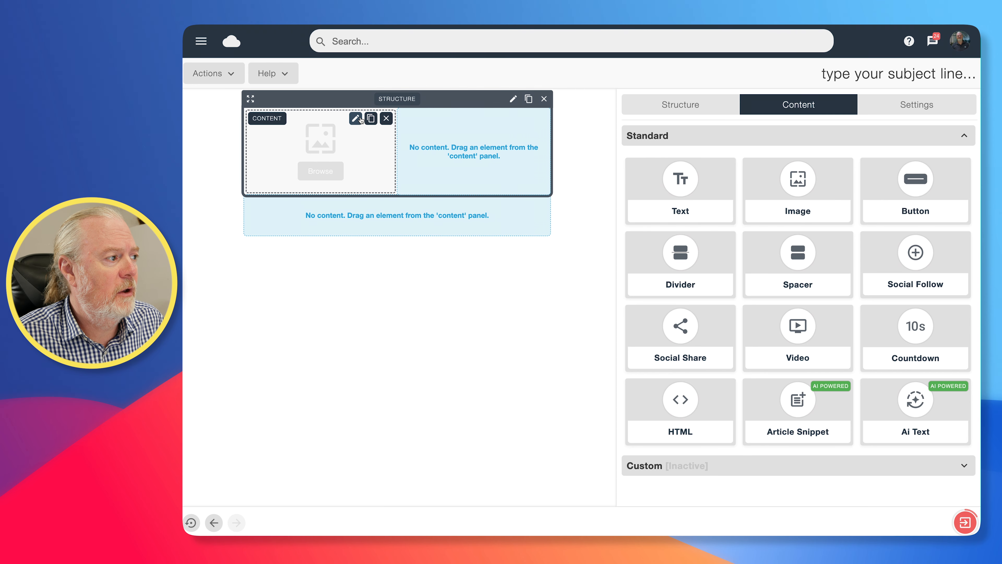
drag(689, 184, 476, 133)
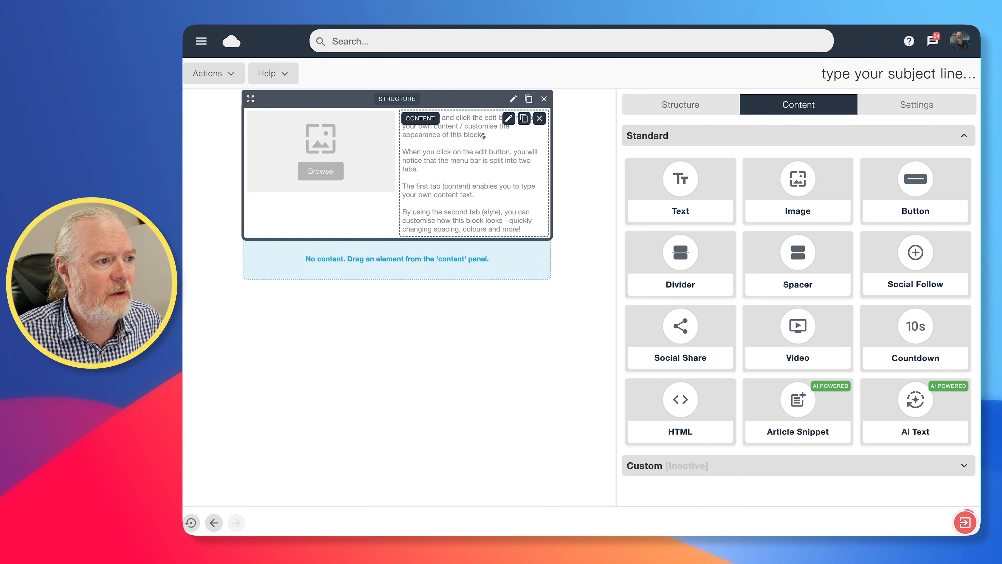
drag(804, 177, 422, 243)
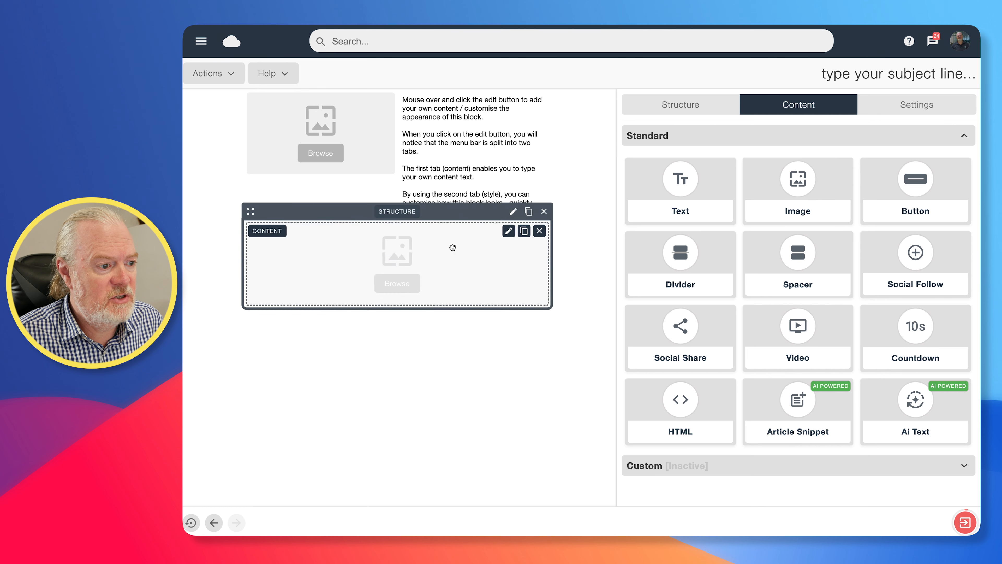
drag(681, 179, 419, 329)
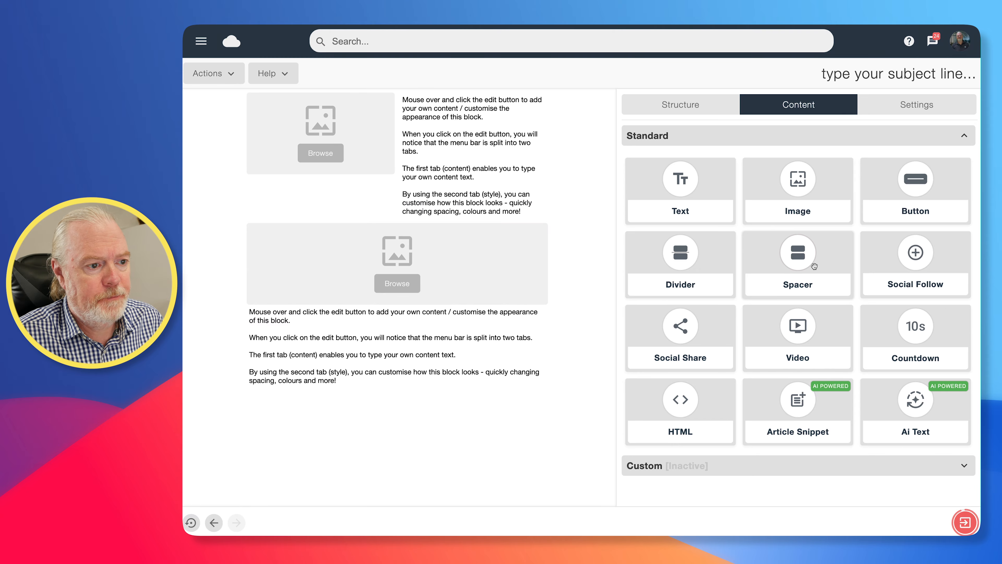
- Add a Buy Now button, a divider and Facebook, X and YouTube follow links
drag(904, 199, 391, 420)
drag(687, 261, 472, 404)
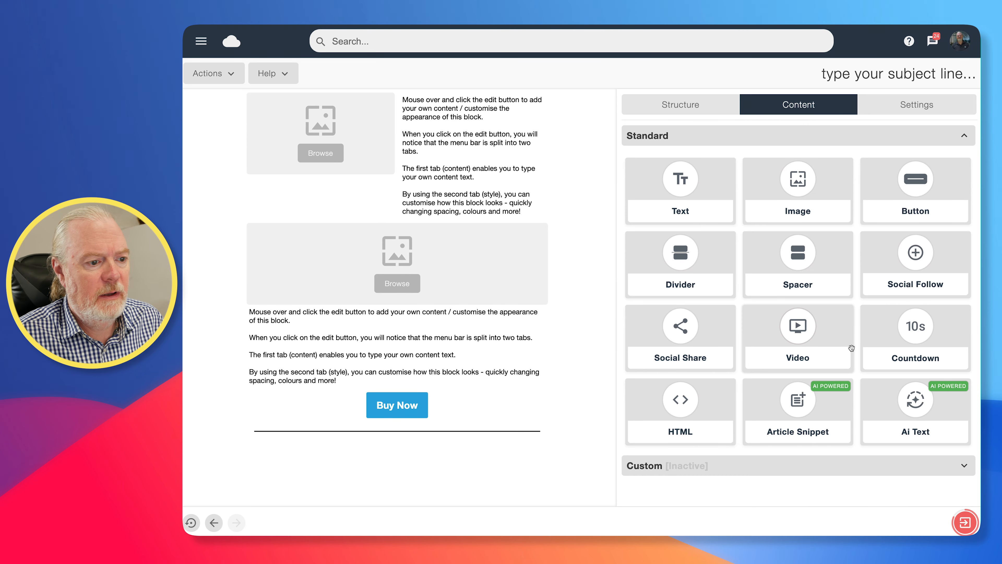
drag(903, 257, 394, 441)
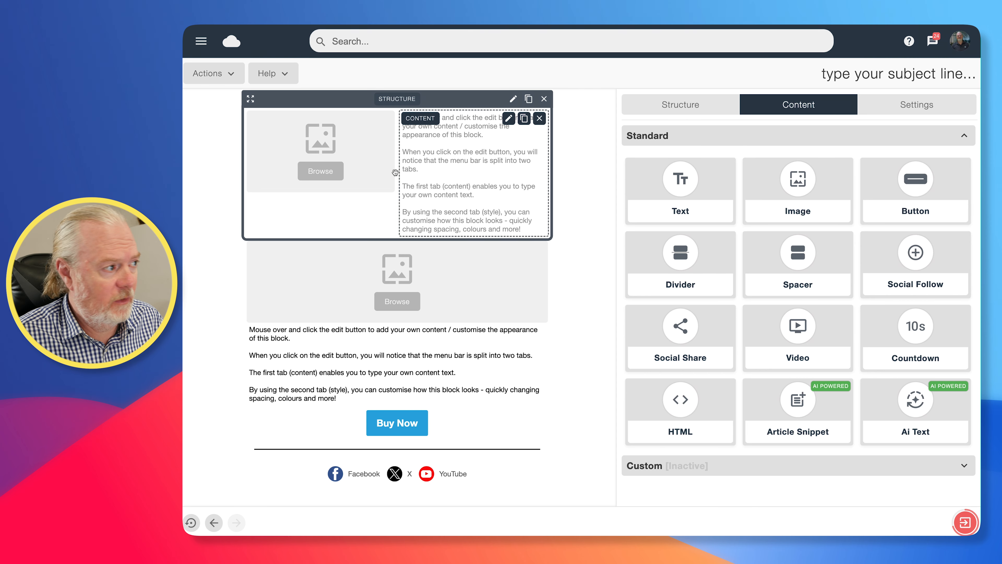
- Edit the top-left image block and open its File Cloud image library
mouse_move(322, 150)
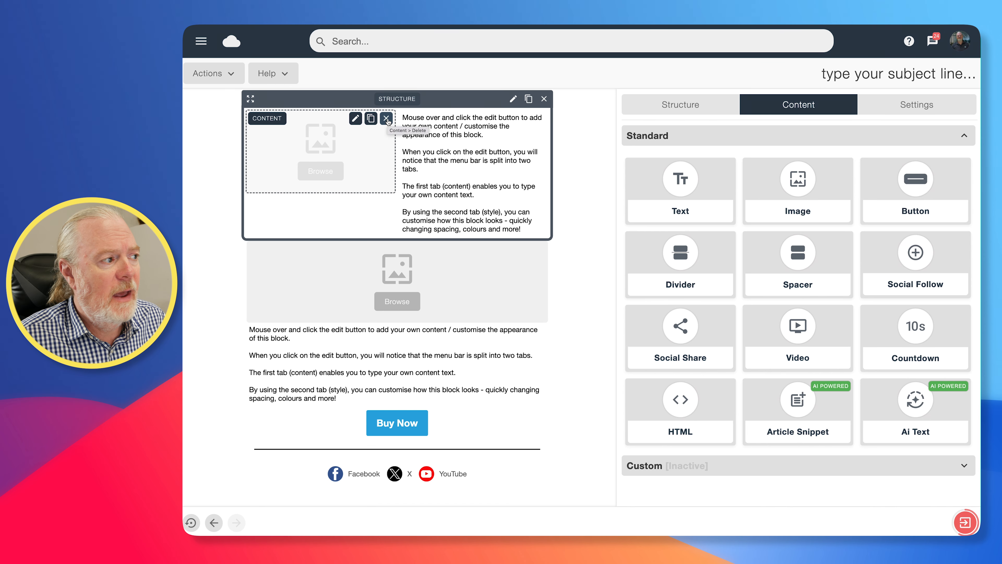
click(355, 120)
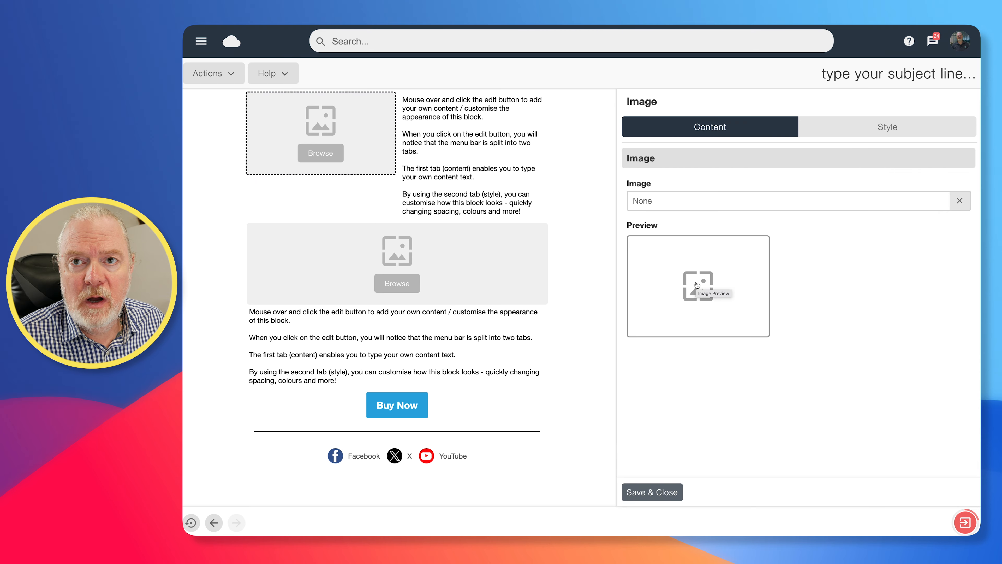
click(701, 285)
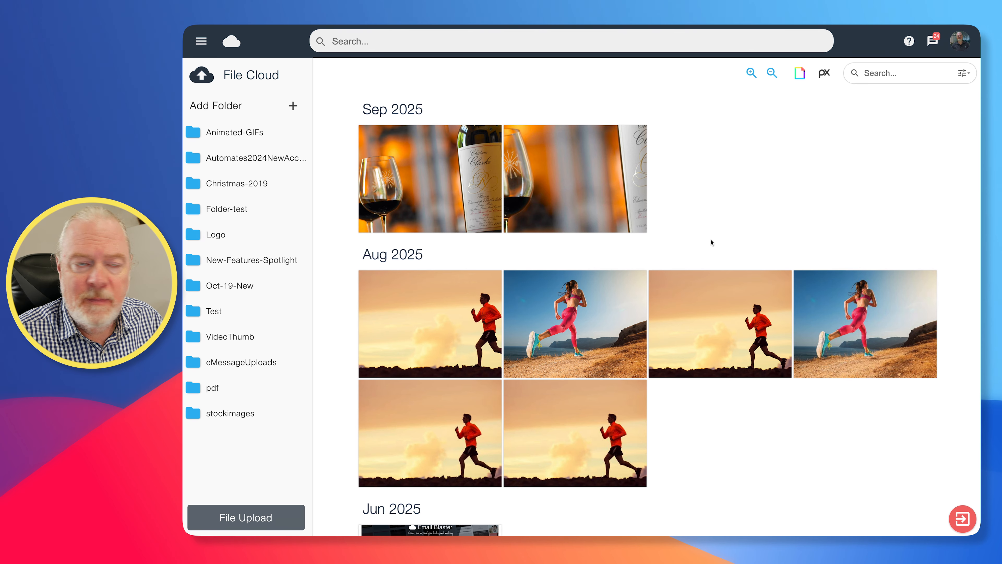
mouse_move(417, 179)
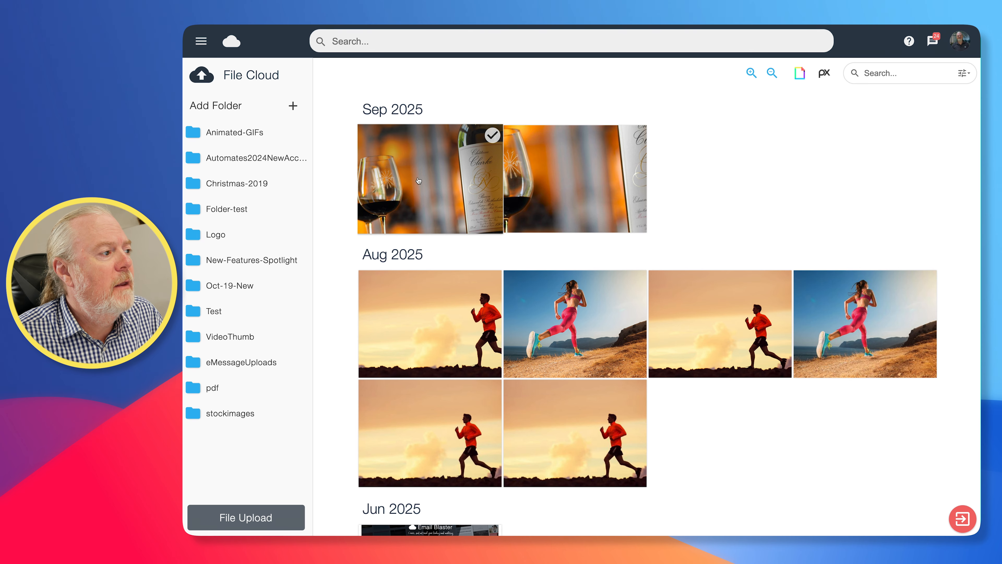
mouse_move(448, 289)
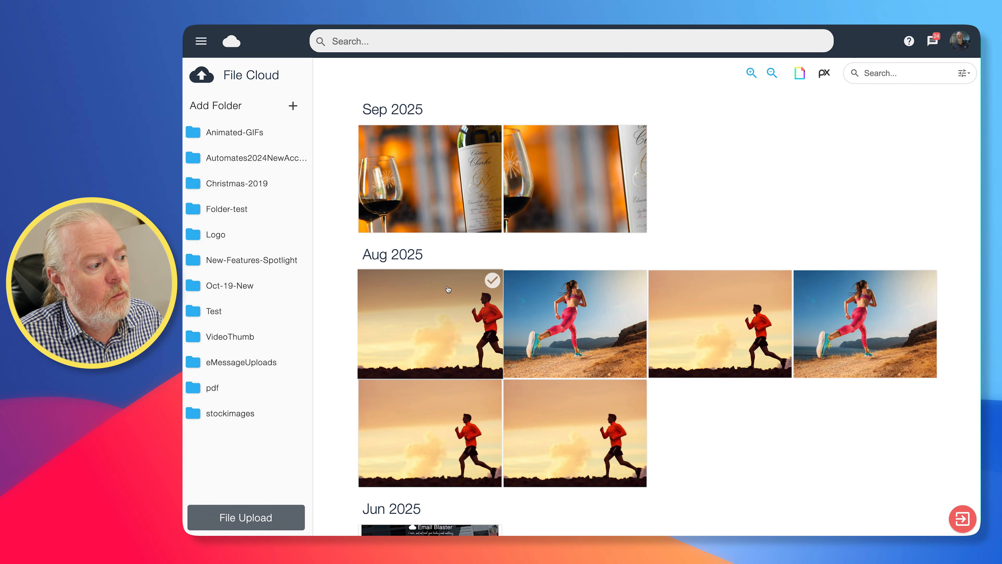
scroll(426, 218, down, 5)
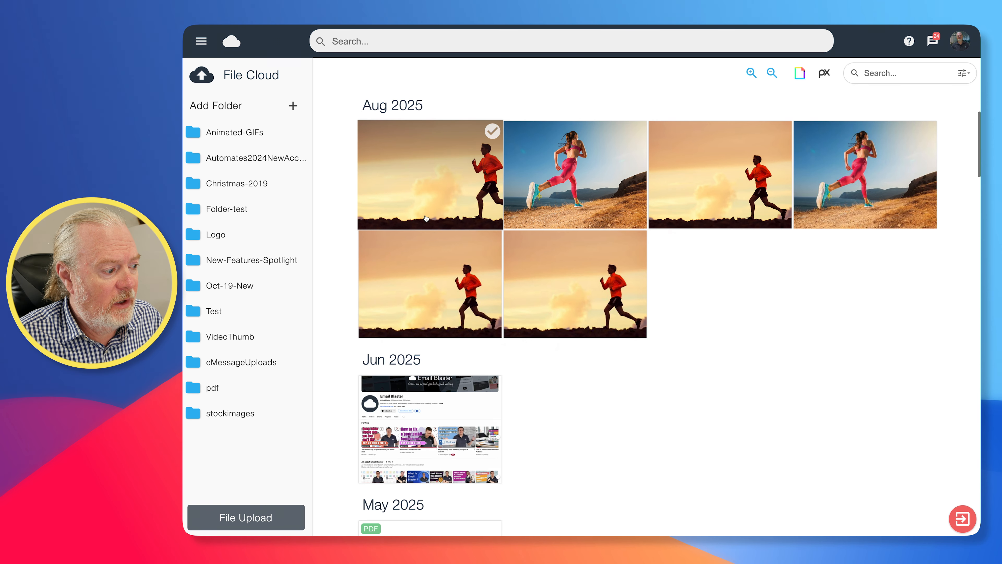
scroll(426, 218, down, 3)
scroll(423, 217, up, 8)
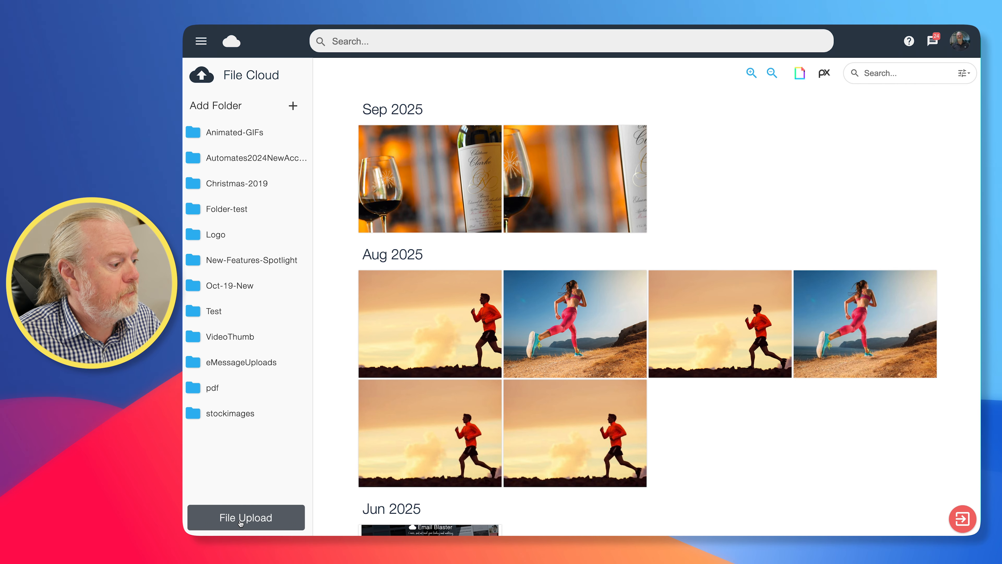
scroll(544, 372, down, 10)
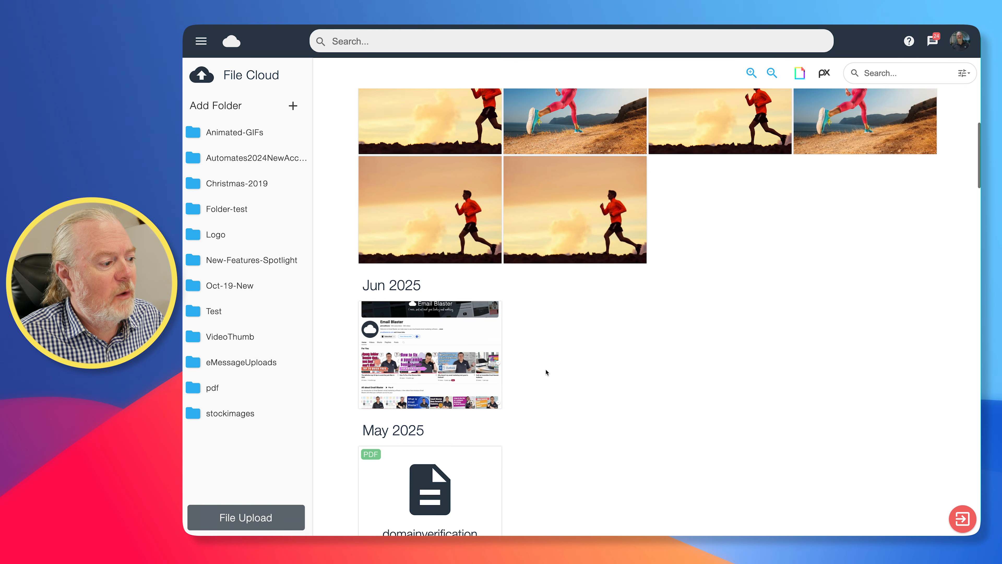
scroll(546, 372, down, 10)
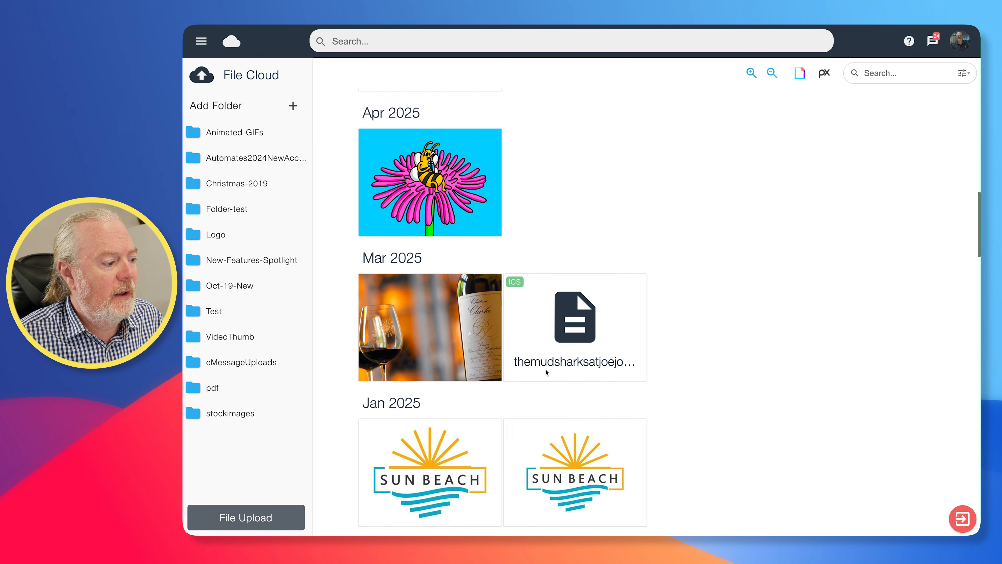
scroll(545, 371, down, 3)
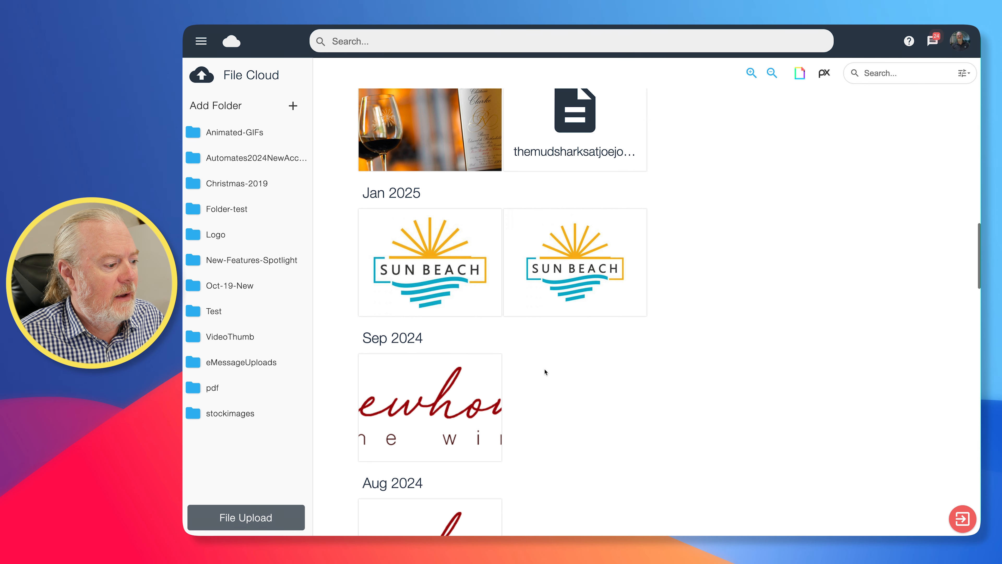
click(440, 412)
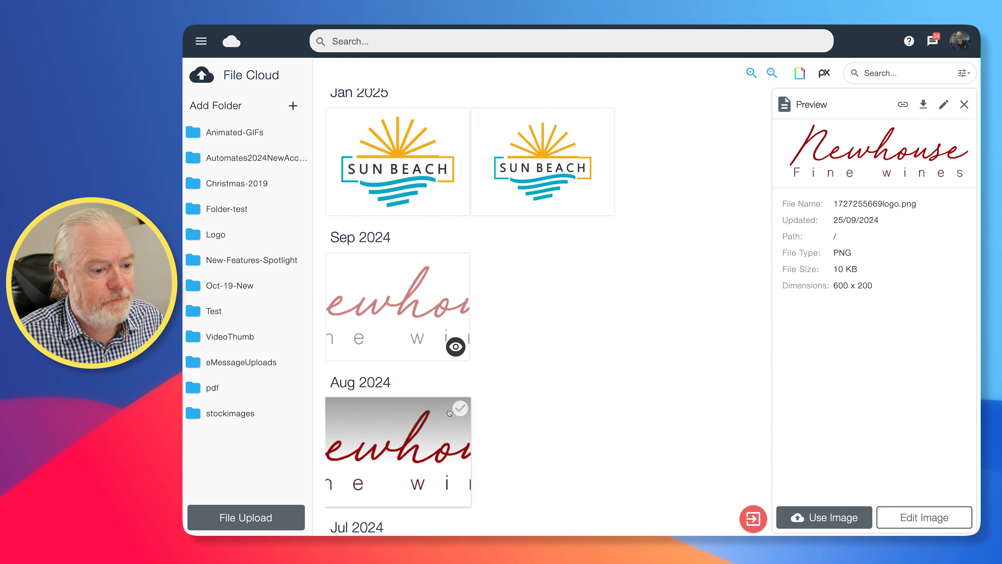
click(836, 518)
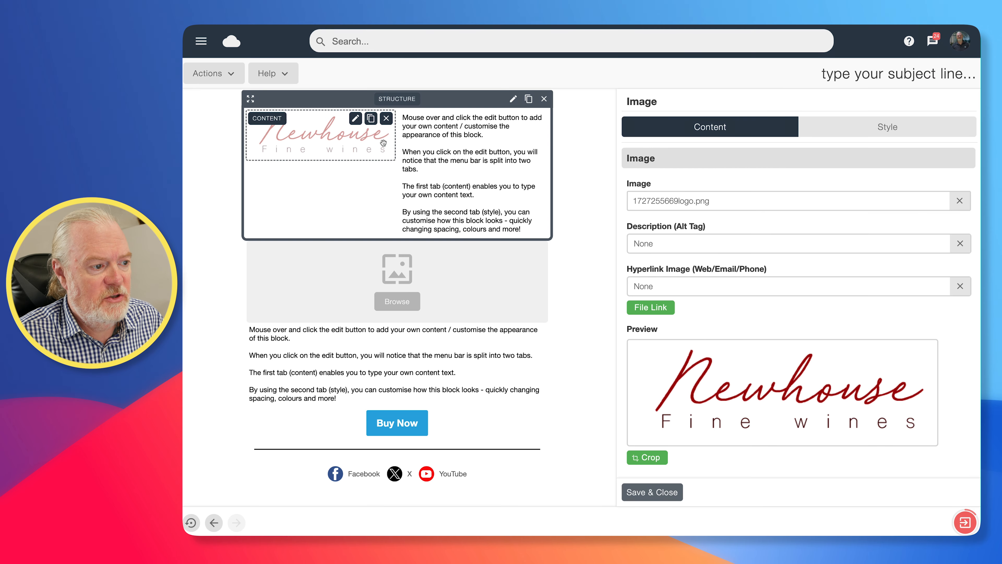
- Enter emailblasteruk.com as the logo's image hyperlink
click(652, 287)
text(emailblaste)
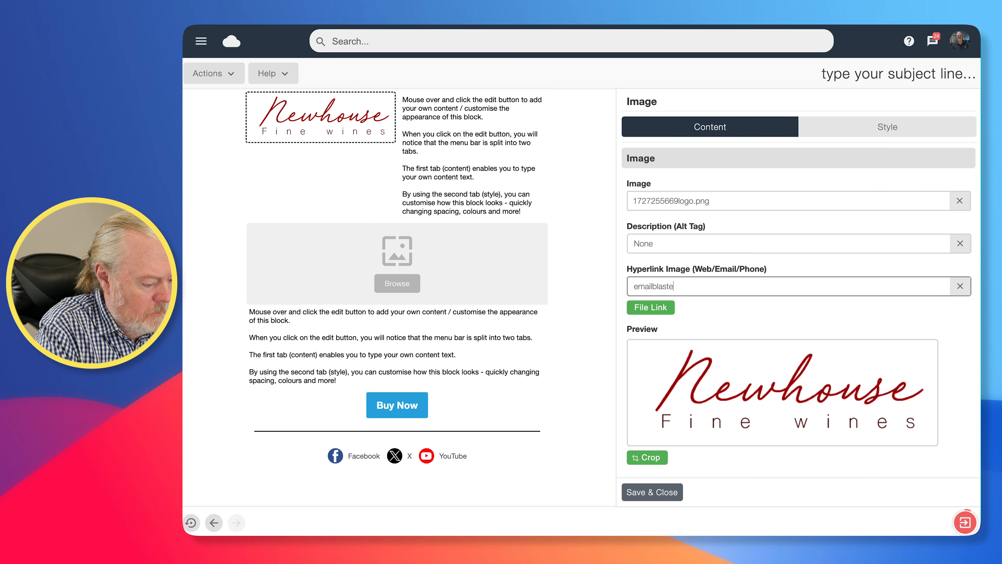
text(ruk.com)
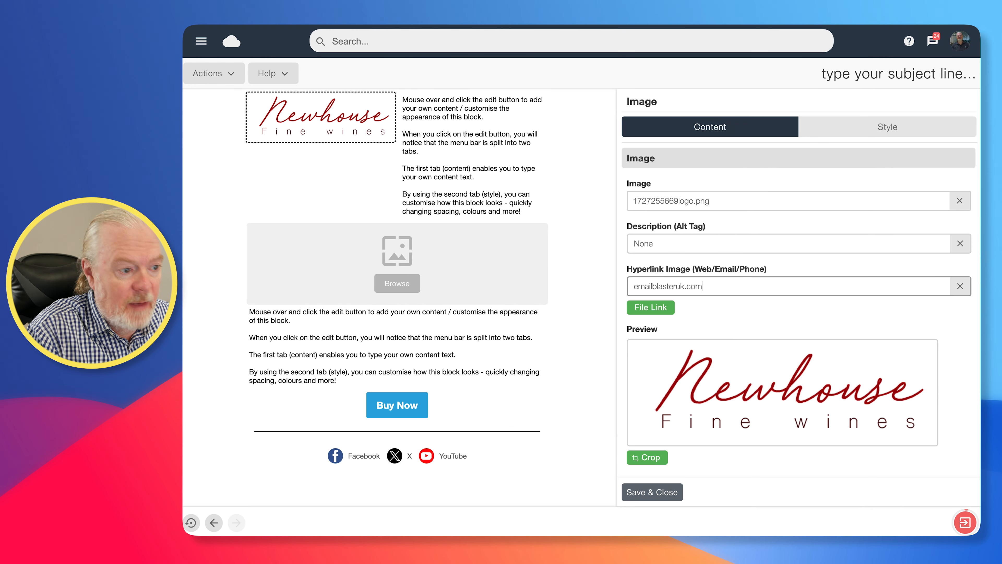
click(300, 222)
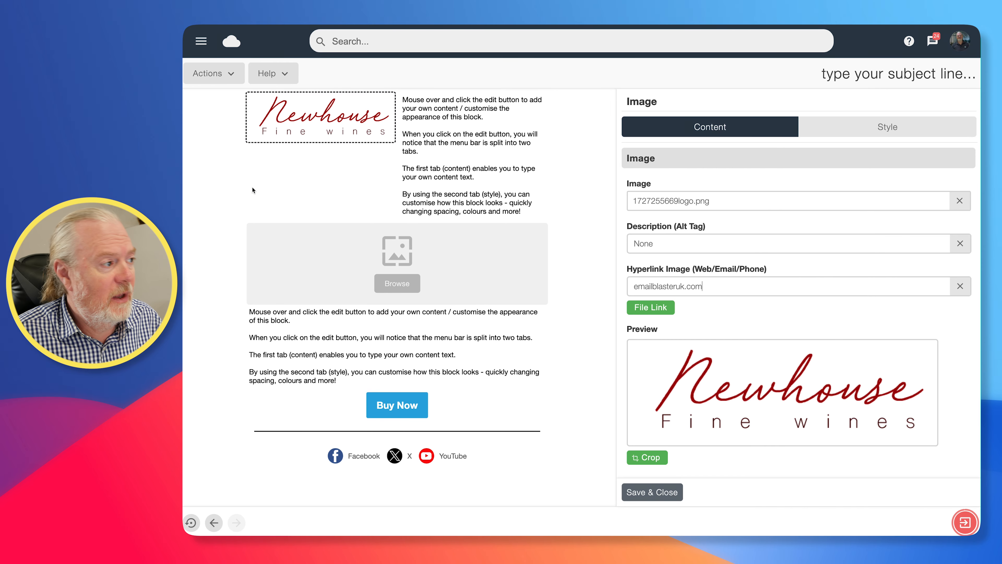
- Size the logo to 88%, centre-align it, set 11px vertical spacing, and save
click(882, 128)
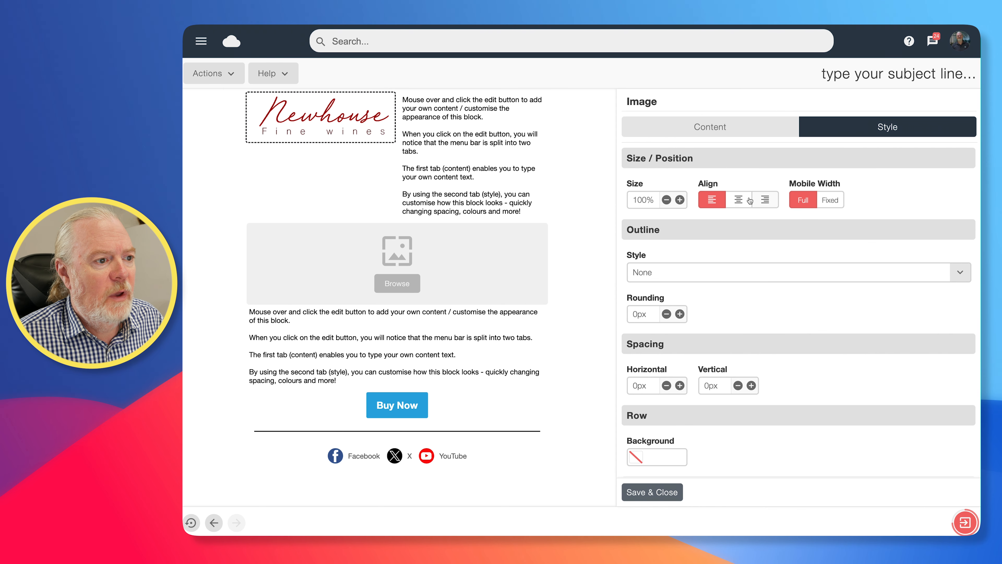
click(666, 199)
click(666, 200)
click(666, 199)
click(666, 200)
click(666, 200)
click(666, 199)
click(666, 200)
click(666, 199)
click(666, 200)
click(666, 200)
click(666, 199)
click(739, 202)
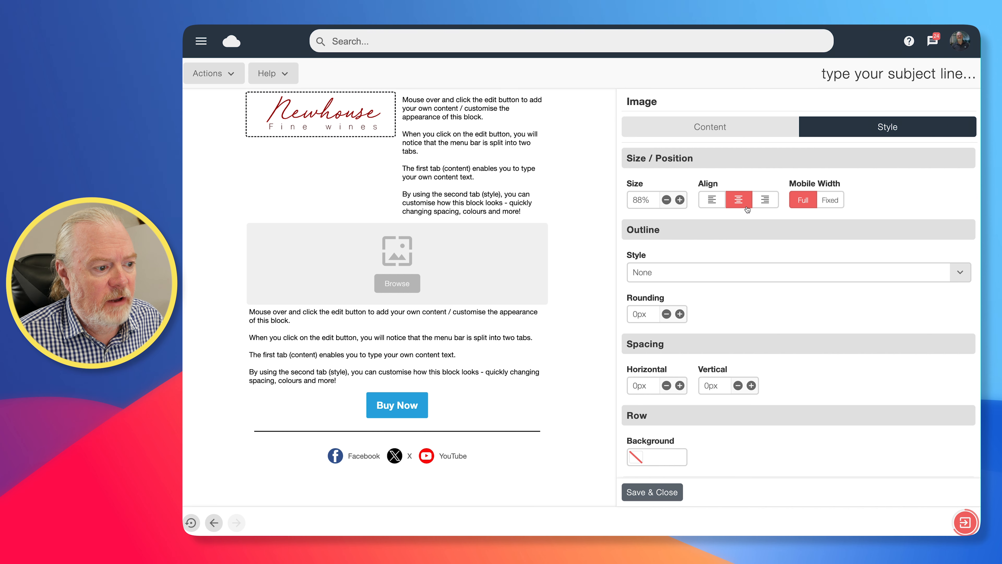
scroll(744, 256, down, 1)
click(750, 359)
click(751, 358)
click(751, 358)
click(751, 358)
click(751, 358)
click(751, 358)
click(751, 358)
click(751, 358)
click(750, 359)
click(751, 358)
click(751, 358)
scroll(702, 487, down, 2)
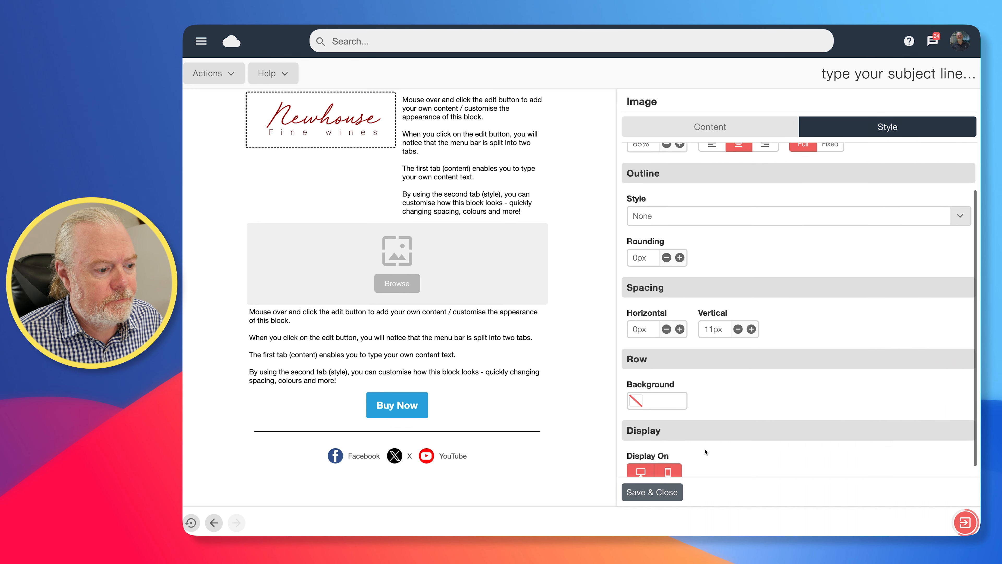
click(663, 496)
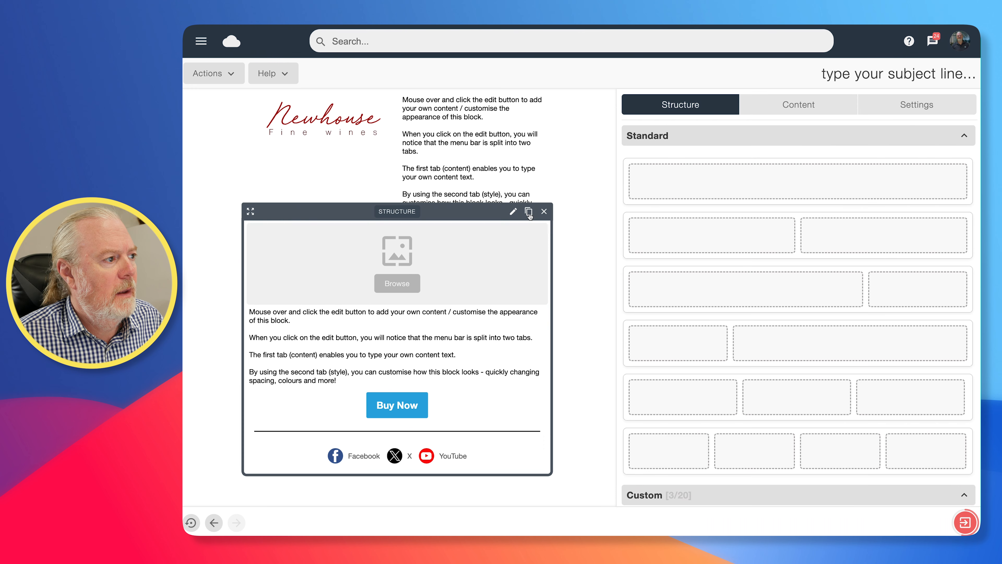
- Clear the header text block's placeholder copy and type the shop's 'Tel:' phone number
mouse_move(520, 161)
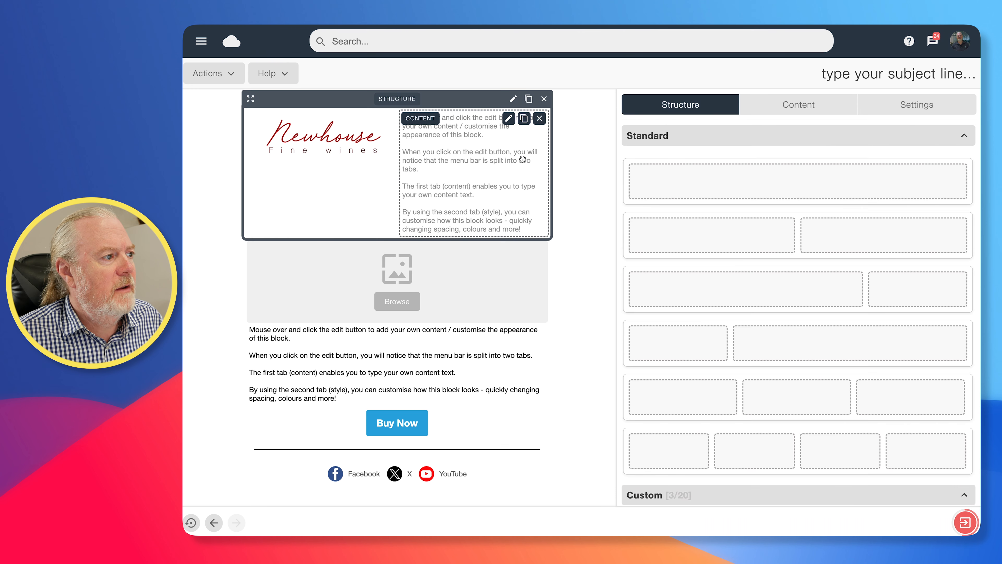
click(509, 119)
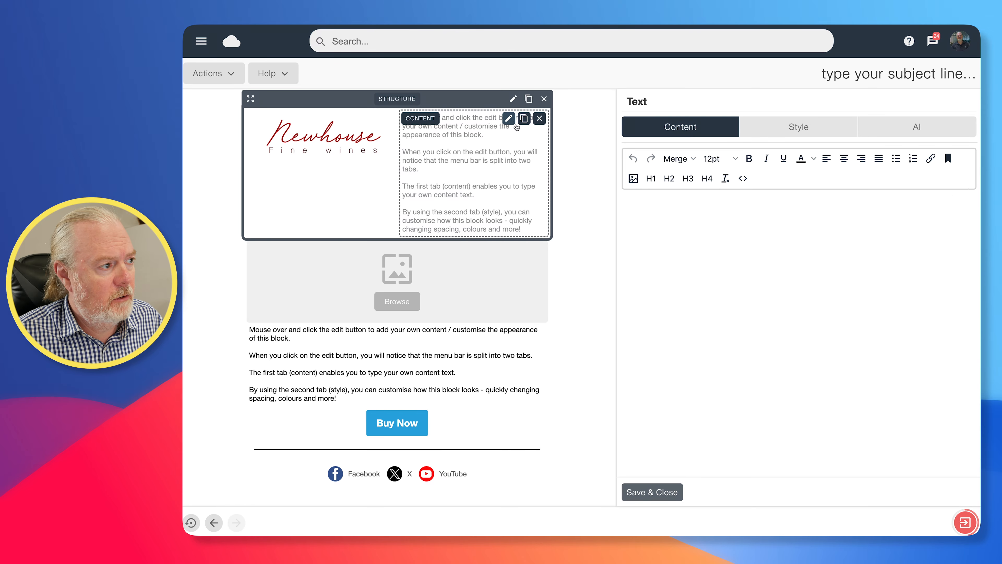
drag(733, 276, 598, 194)
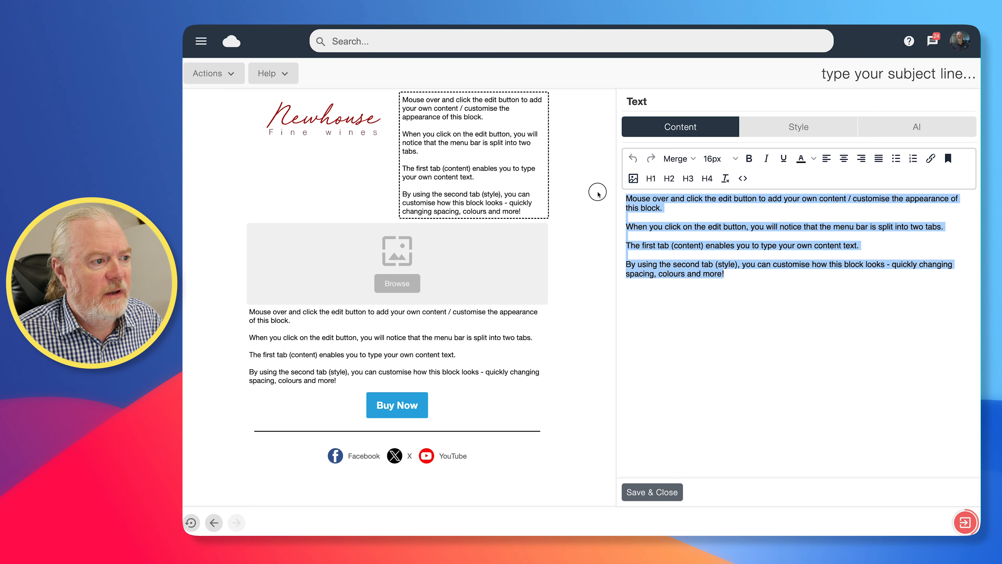
key(BackSpace)
text(T)
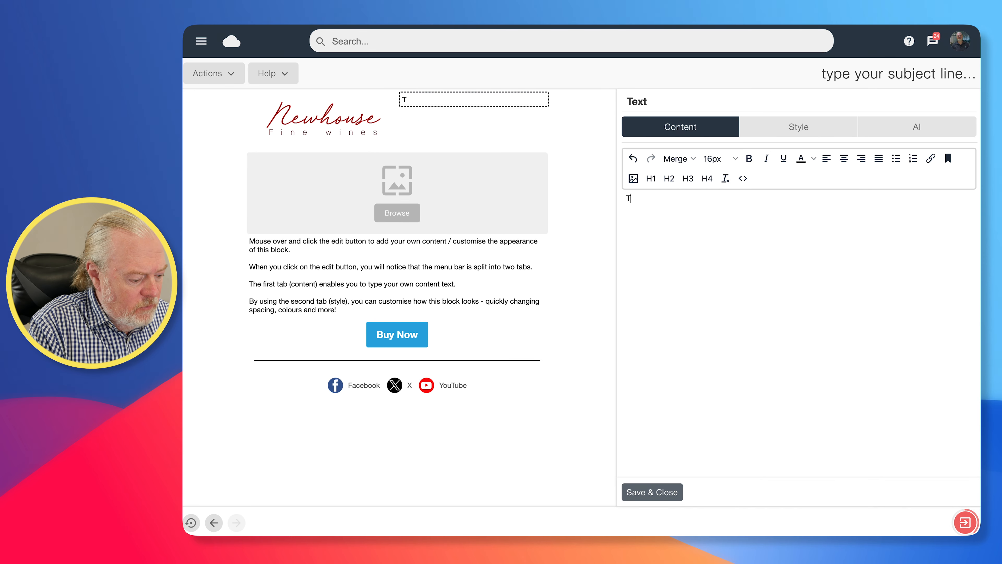
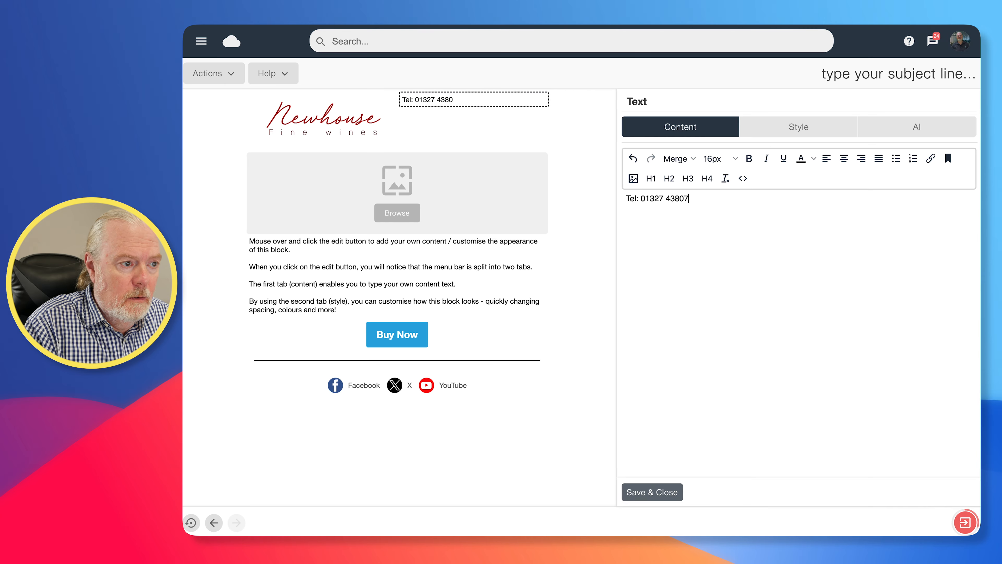
- Make the phone number 18px, right-aligned and crimson #cc0033
click(803, 134)
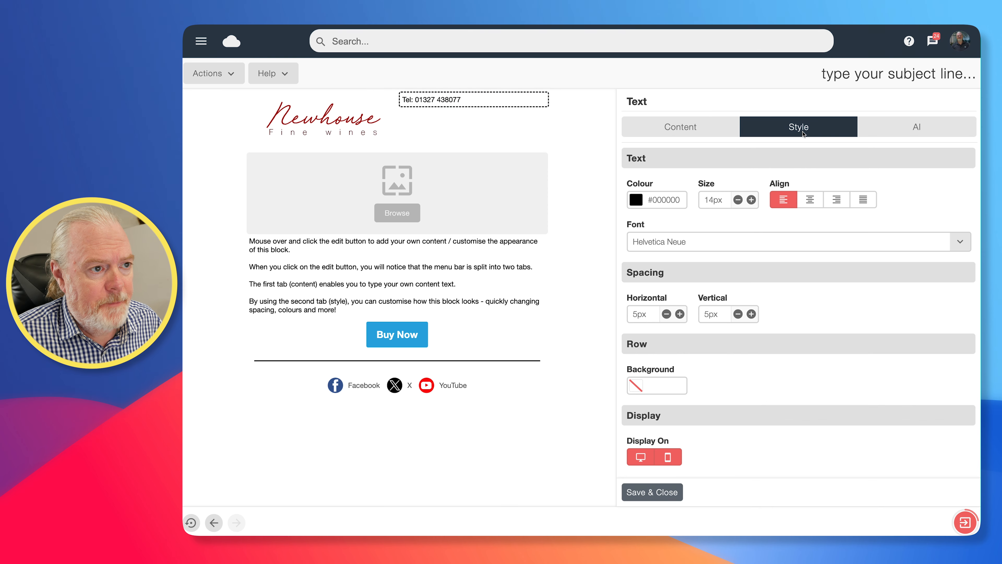
click(754, 199)
click(754, 198)
click(754, 199)
click(754, 199)
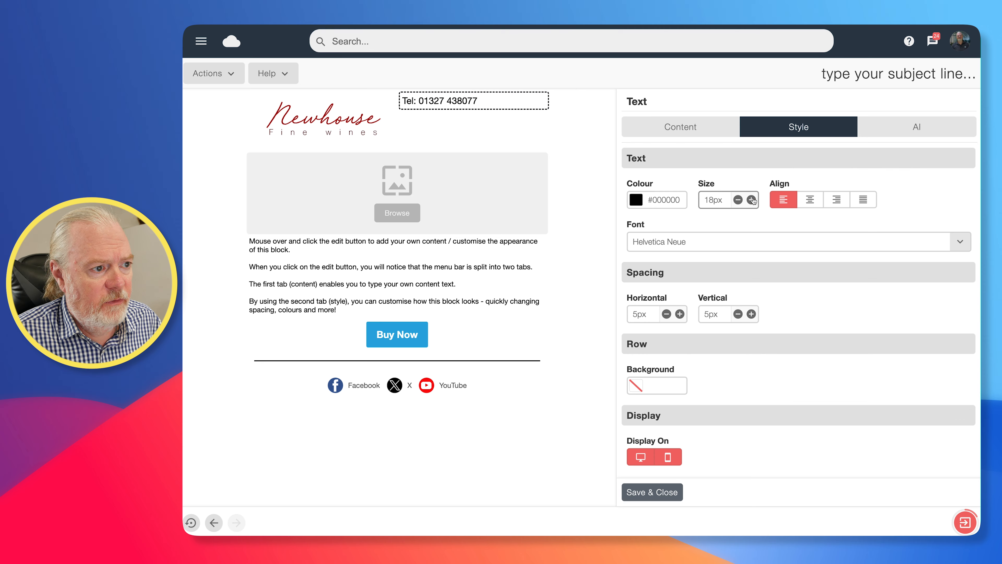
click(836, 199)
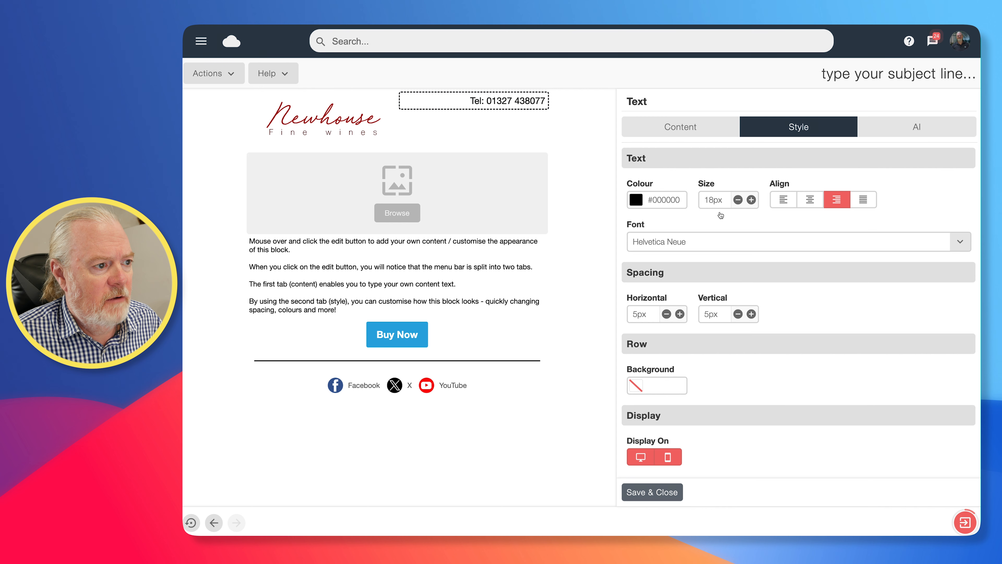
click(658, 200)
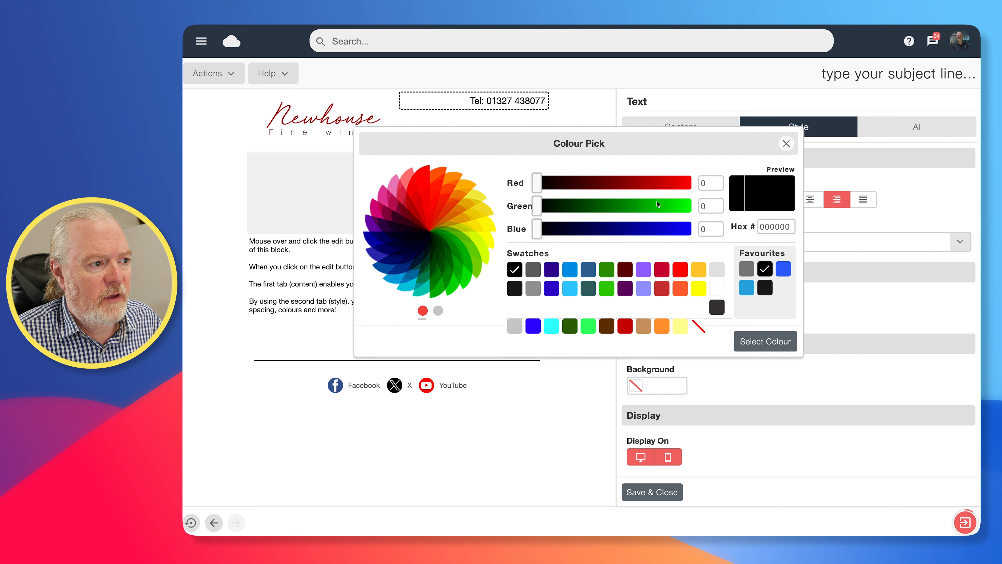
click(661, 270)
click(789, 227)
drag(789, 227, 758, 228)
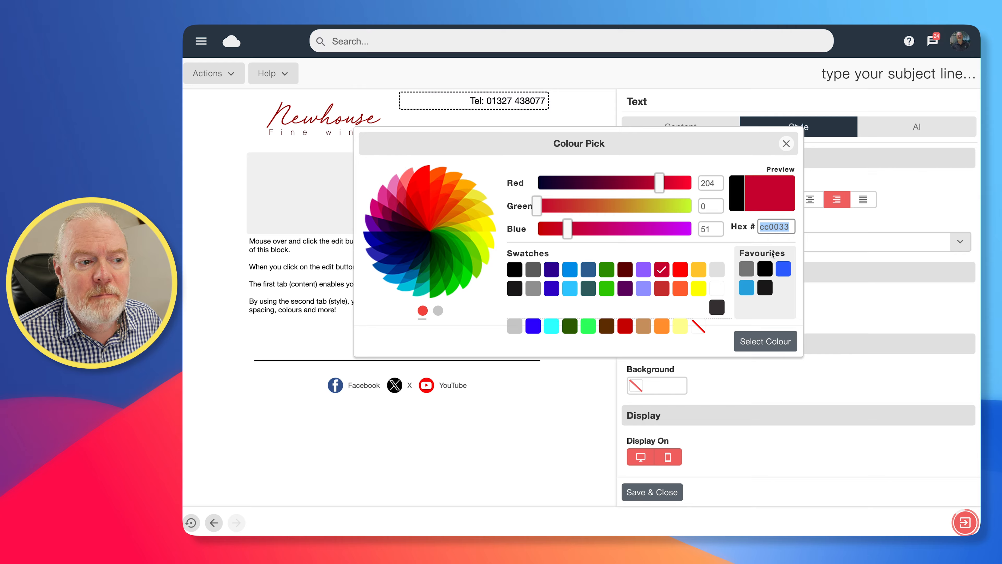
click(766, 342)
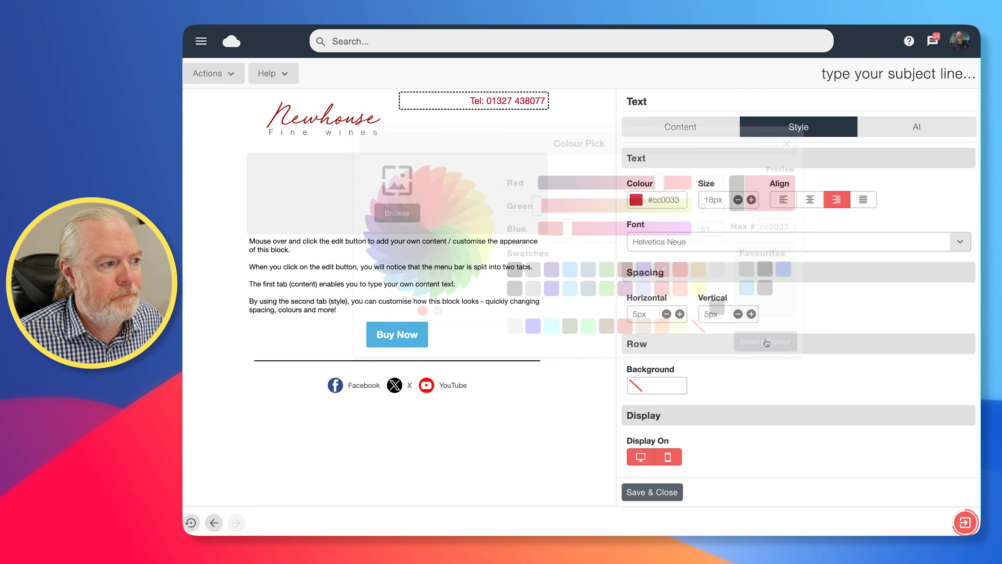
- Switch the phone number to Arial Black with 16px vertical spacing and save the block
click(960, 241)
click(657, 310)
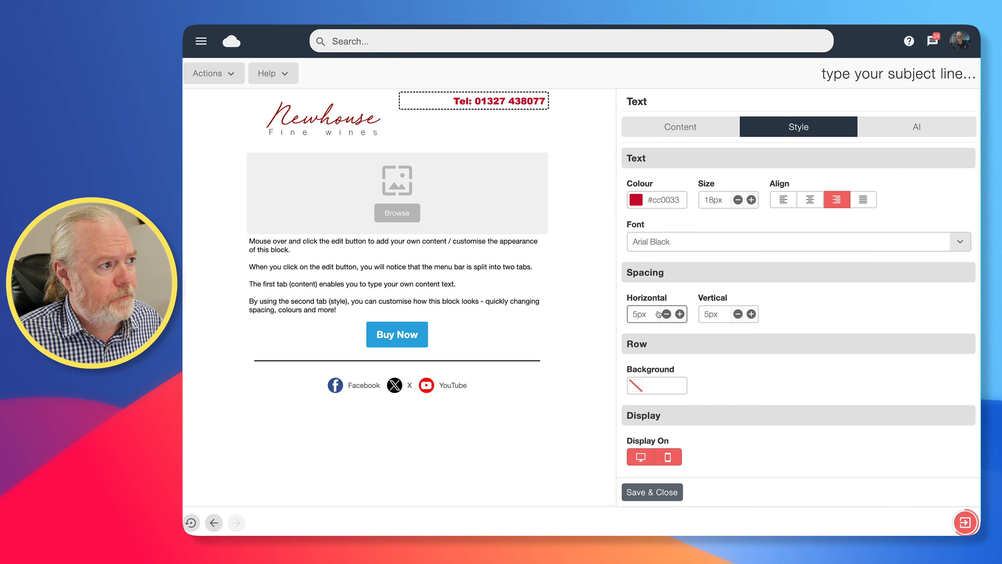
click(750, 314)
click(751, 315)
click(751, 315)
click(750, 315)
click(751, 315)
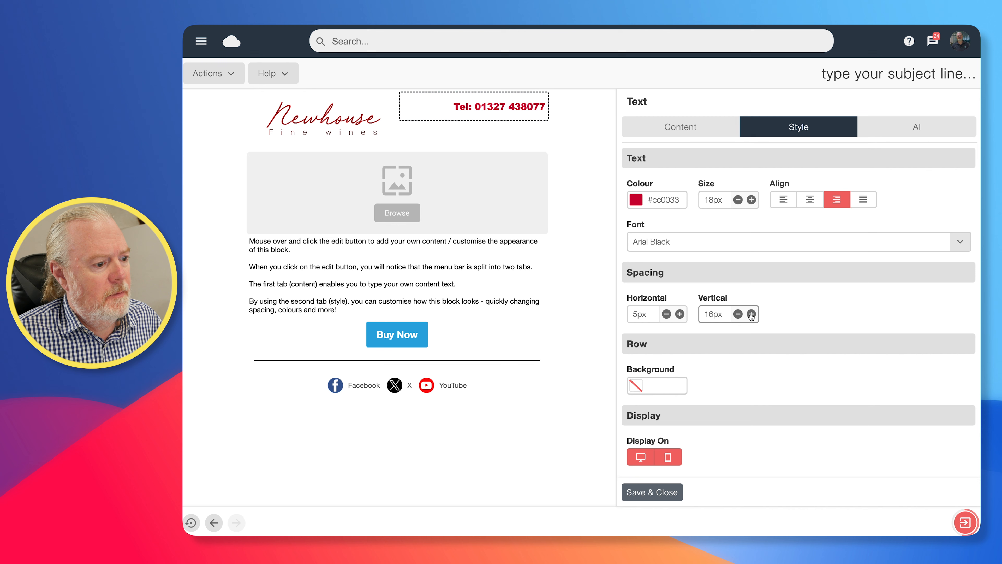
click(653, 493)
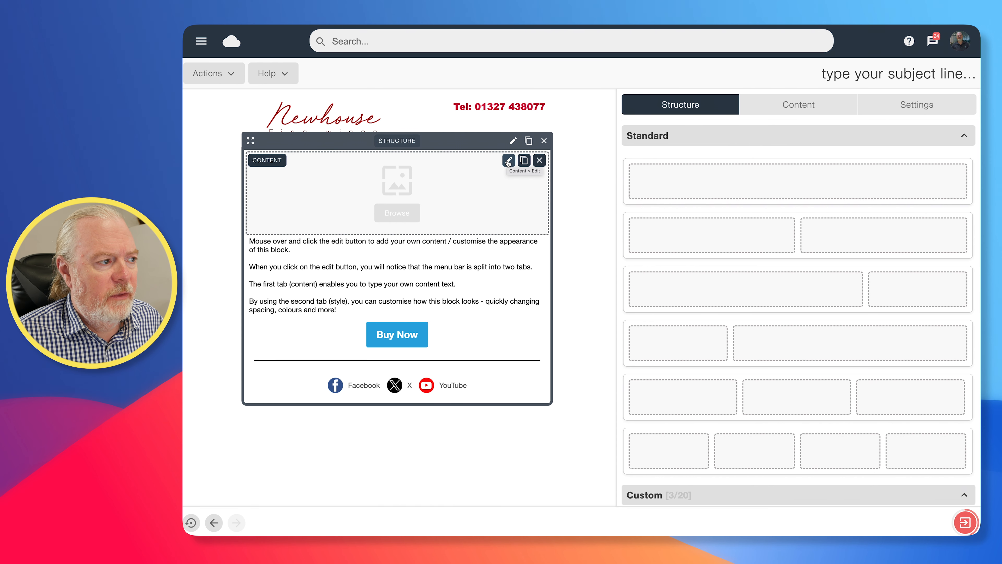
- Search Pixabay for 'wine bar' and put the pink-lit bar photo in the full-width image block
click(508, 160)
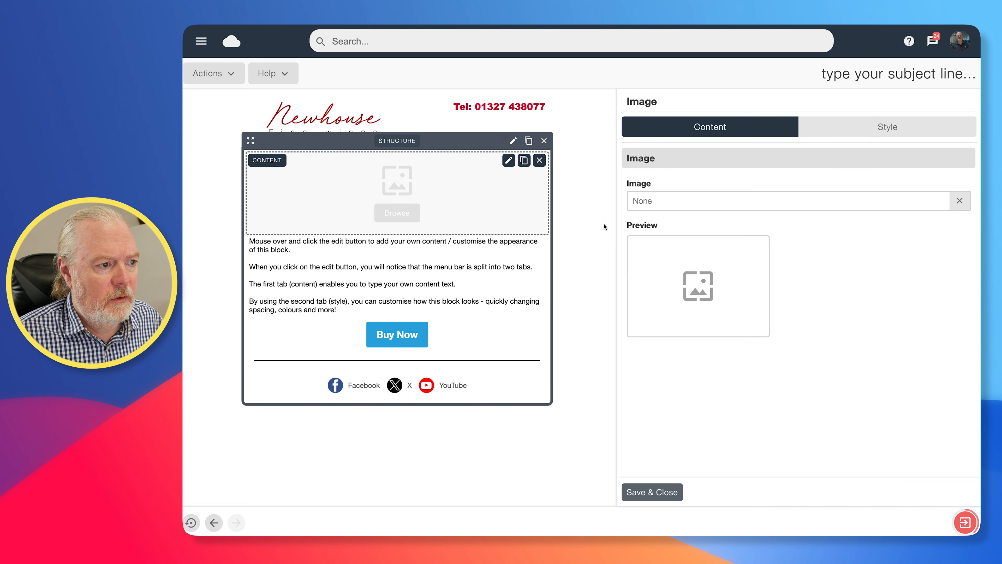
click(697, 290)
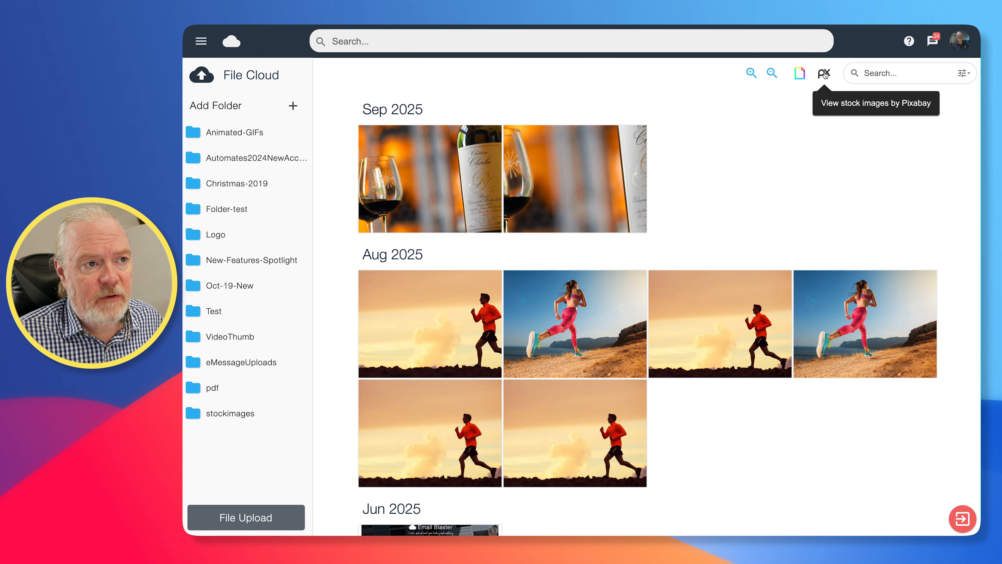
click(825, 75)
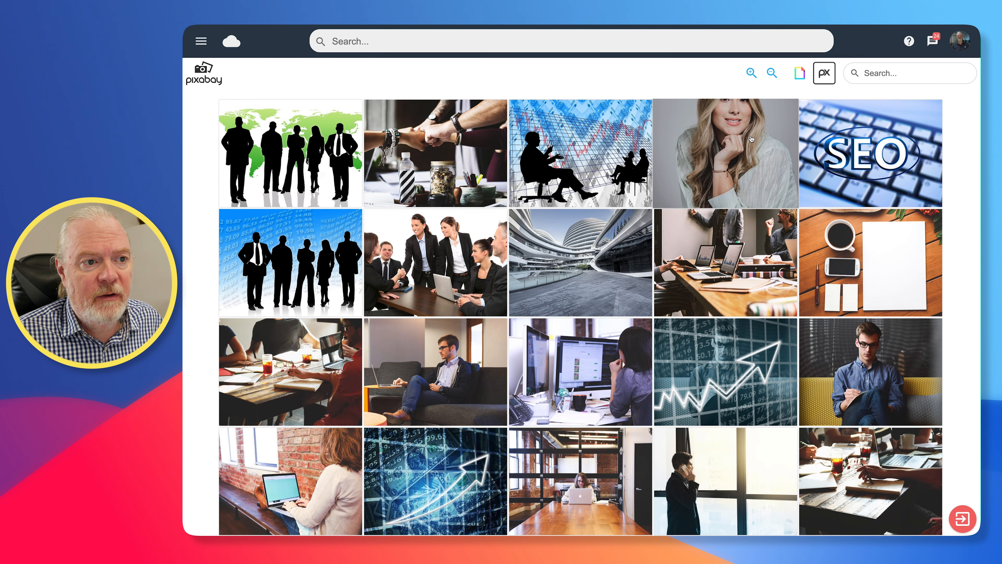
click(884, 73)
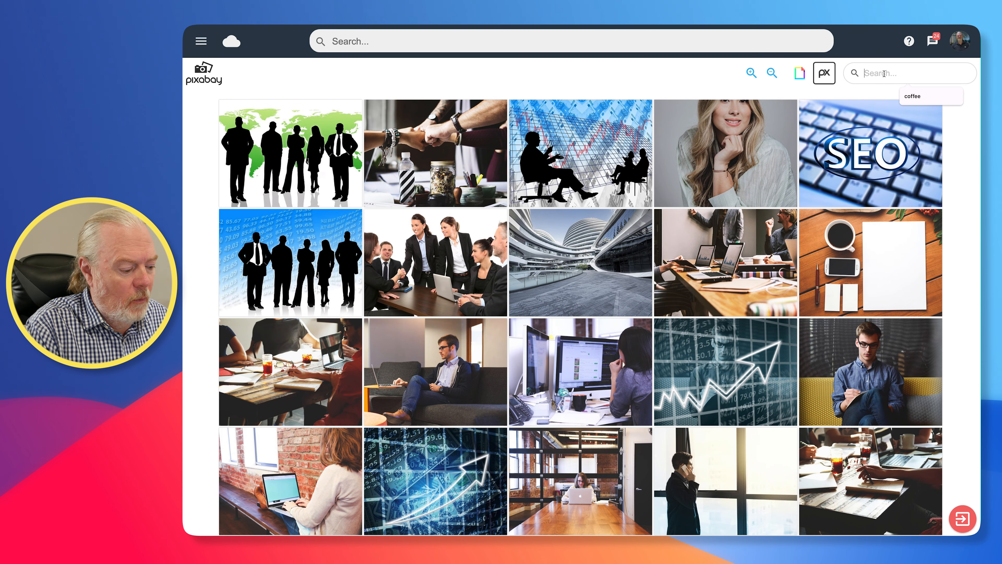
text(wine bar)
key(Return)
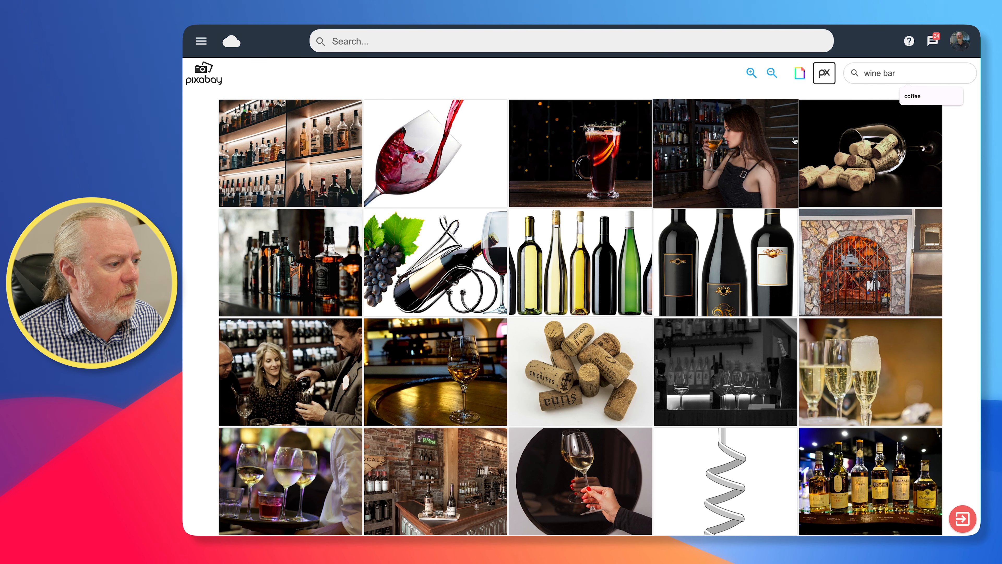
scroll(794, 140, down, 7)
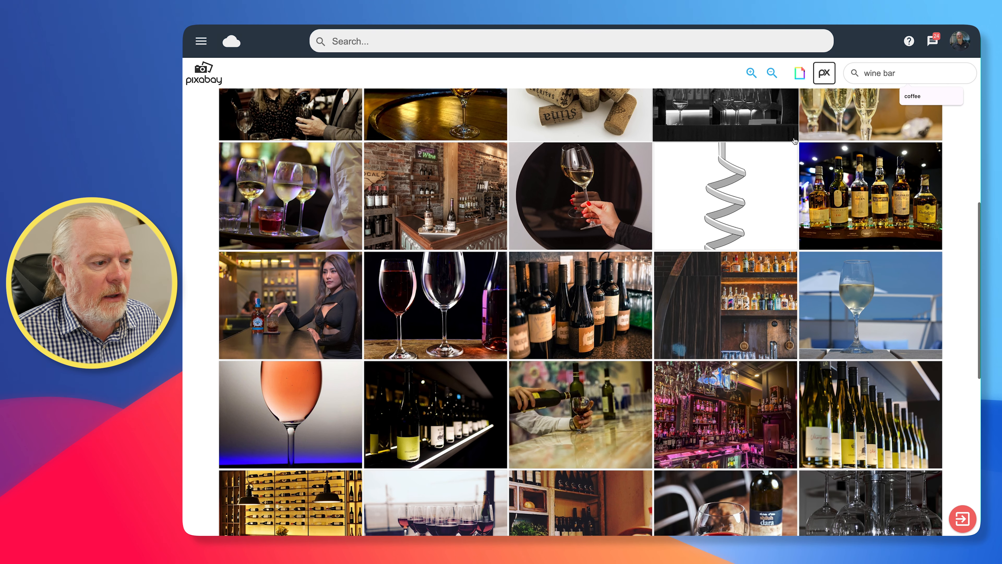
scroll(794, 141, down, 4)
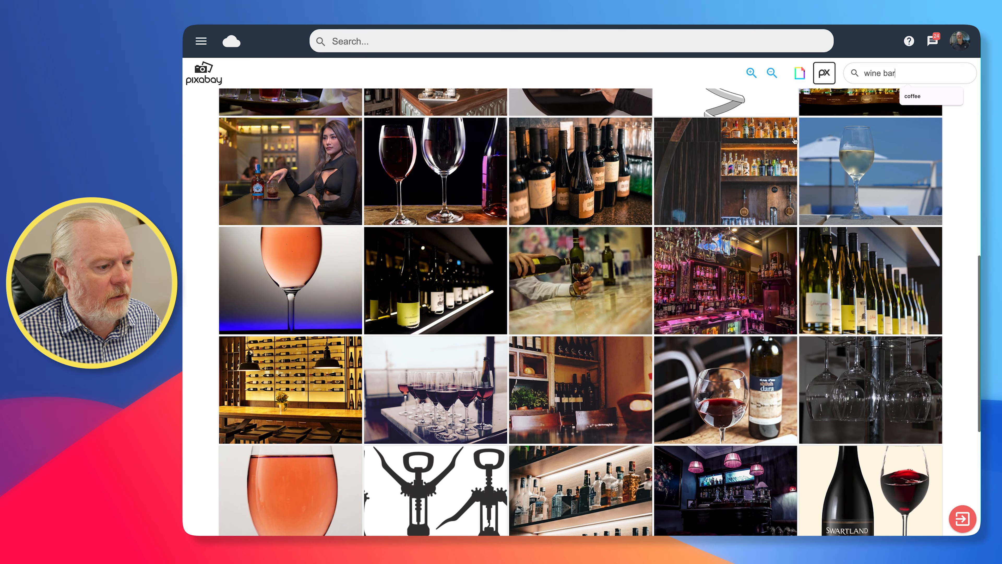
click(736, 284)
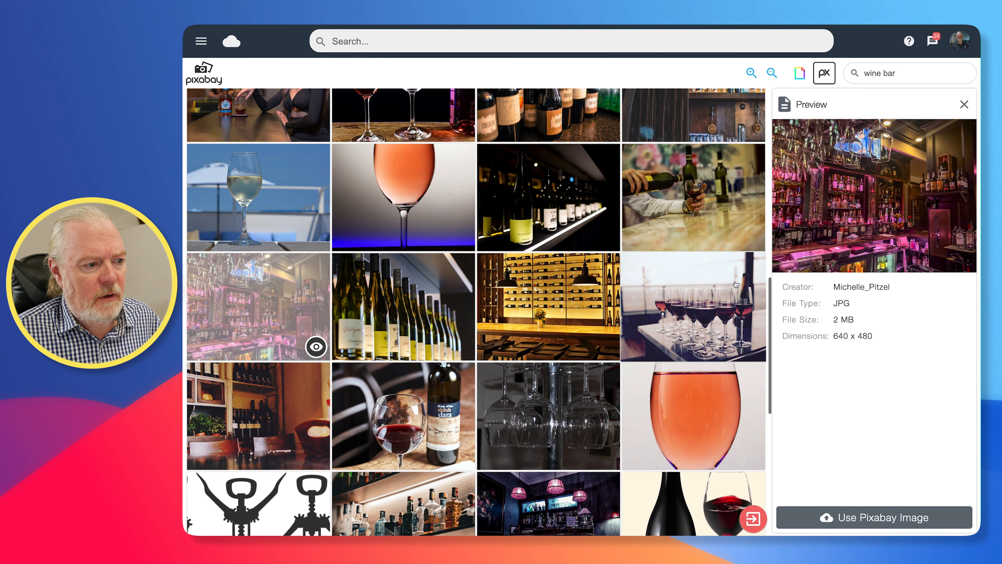
click(893, 521)
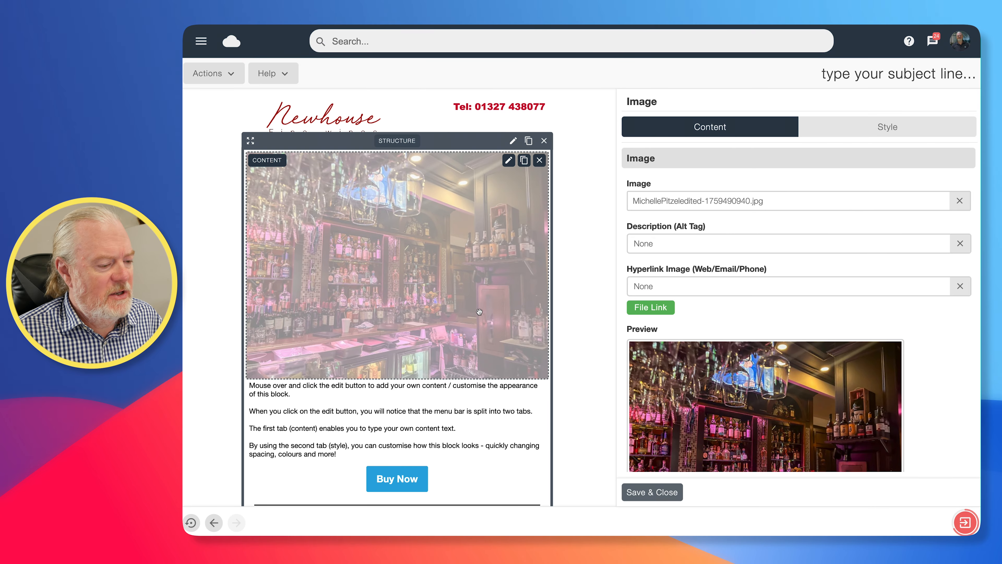
- Crop the wine bar photo to a shorter landscape strip with the top trimmed, and apply it
scroll(735, 341, down, 3)
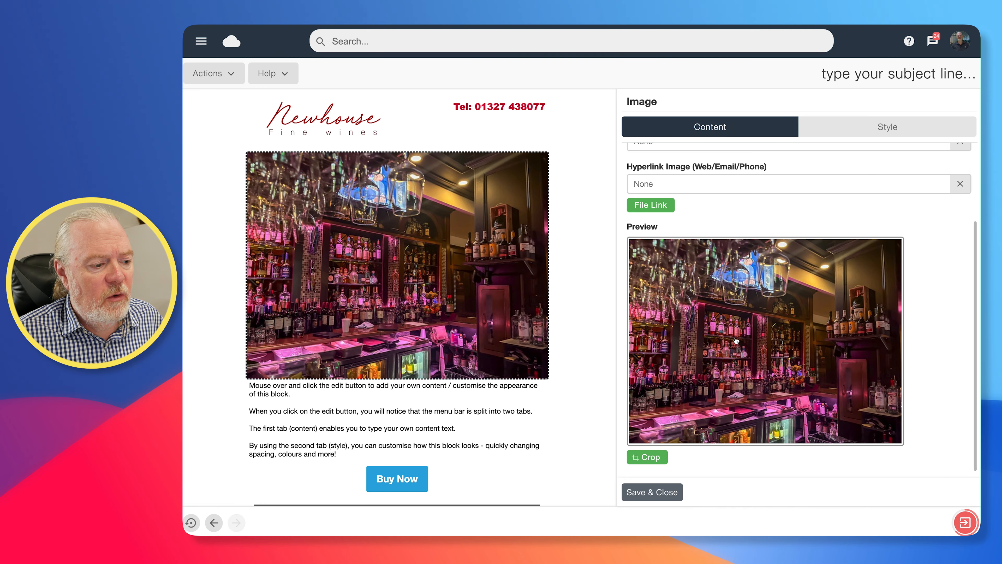
click(647, 457)
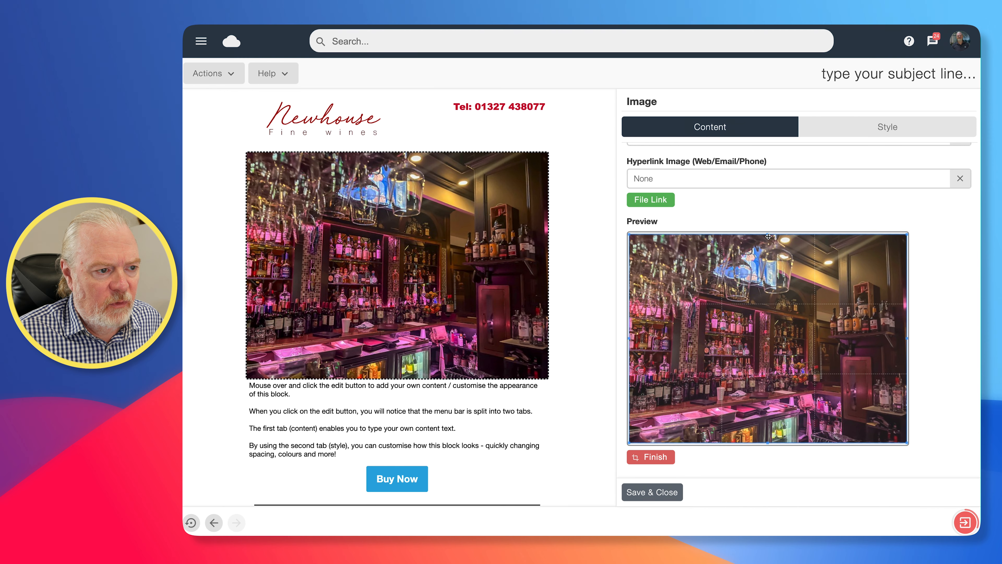
drag(767, 233, 768, 266)
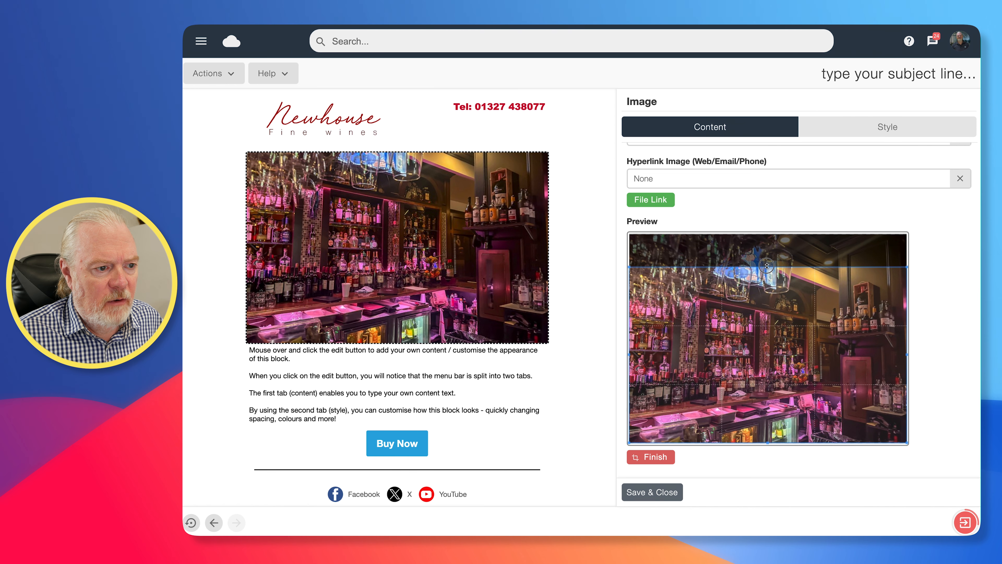
drag(767, 443, 765, 413)
drag(789, 367, 789, 389)
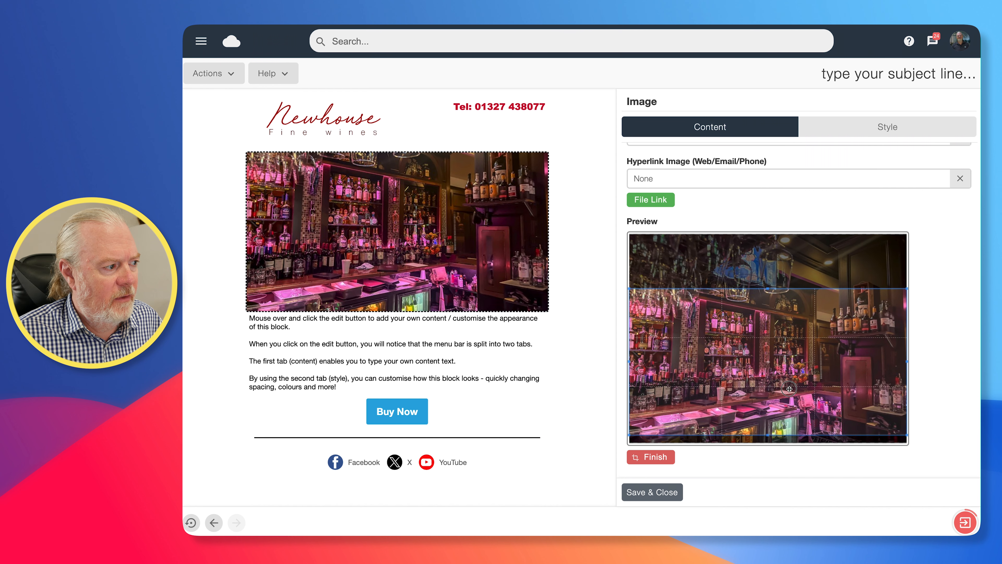
click(656, 458)
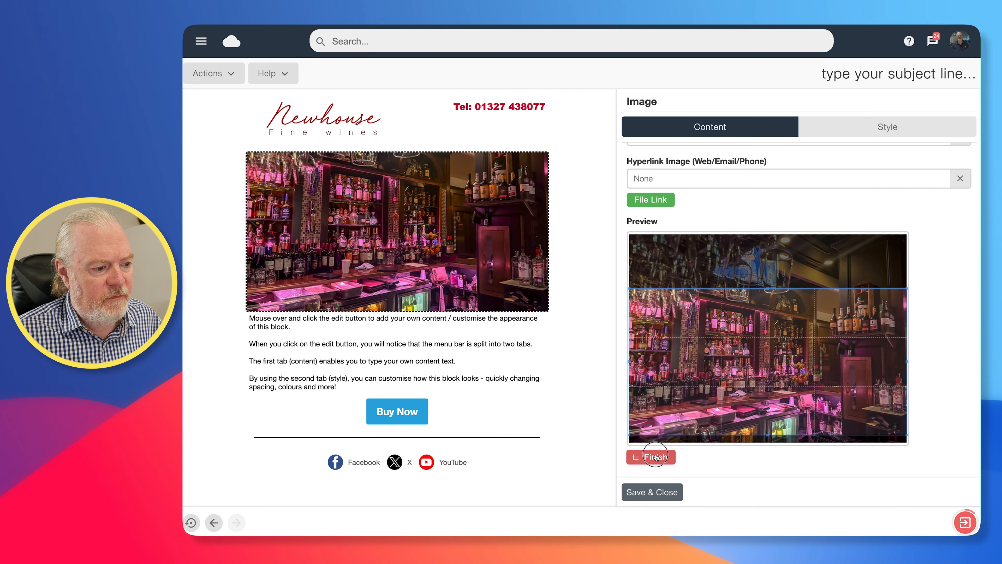
- Save the cropped photo into the email and open the text block beneath it for editing
click(660, 492)
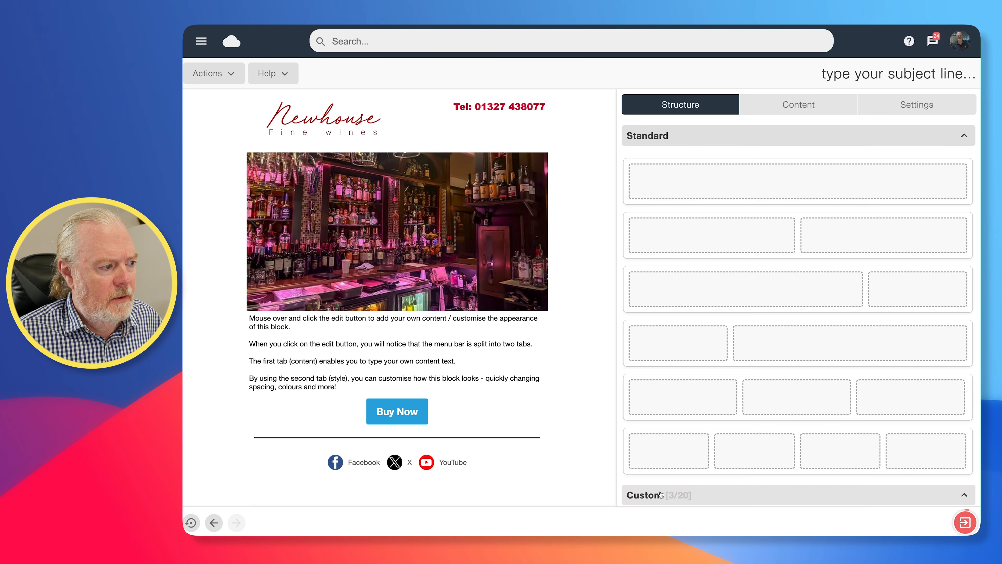
mouse_move(451, 342)
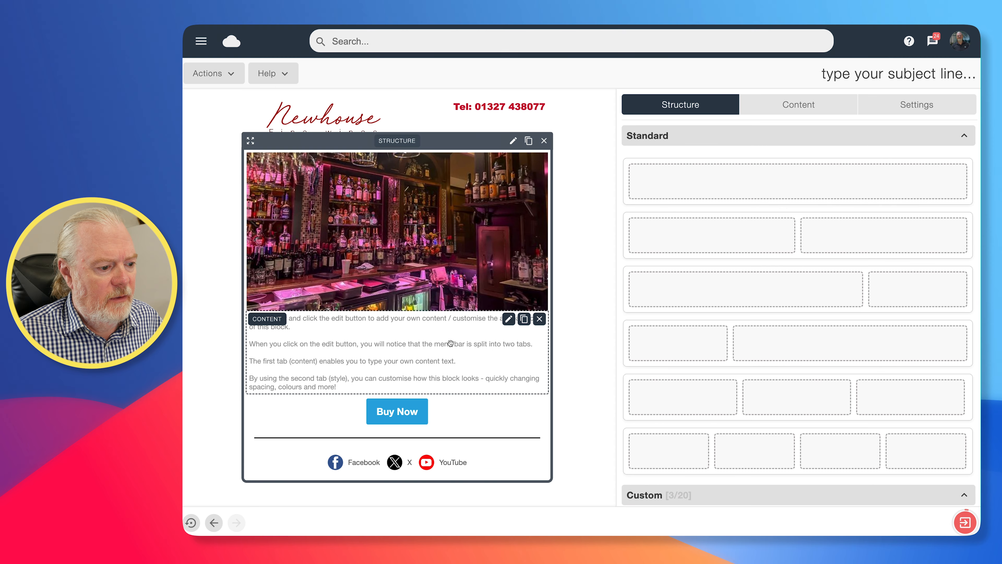
click(506, 321)
click(508, 319)
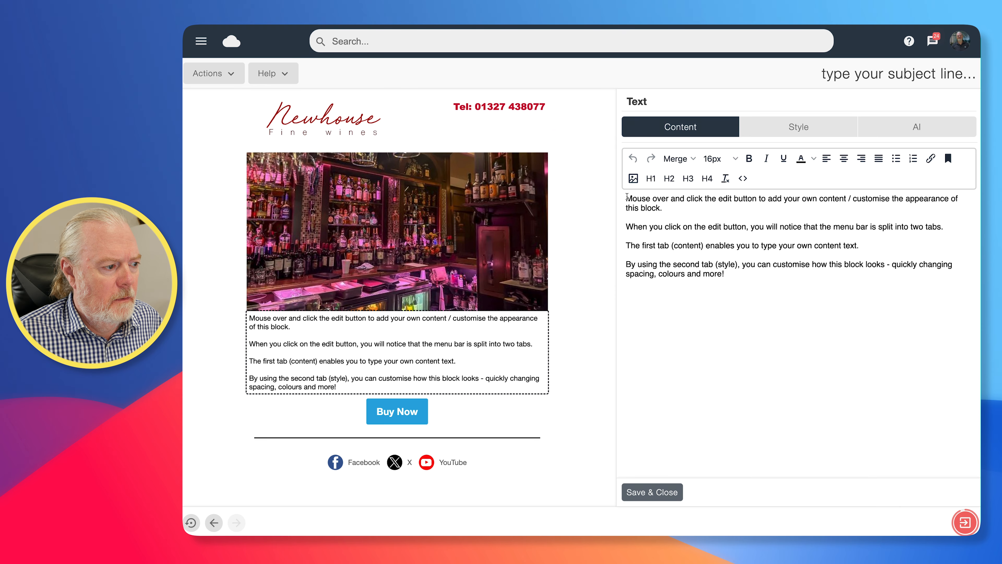
- Add a new top line reading 'Dear' followed by the First Name merge field
key(Return)
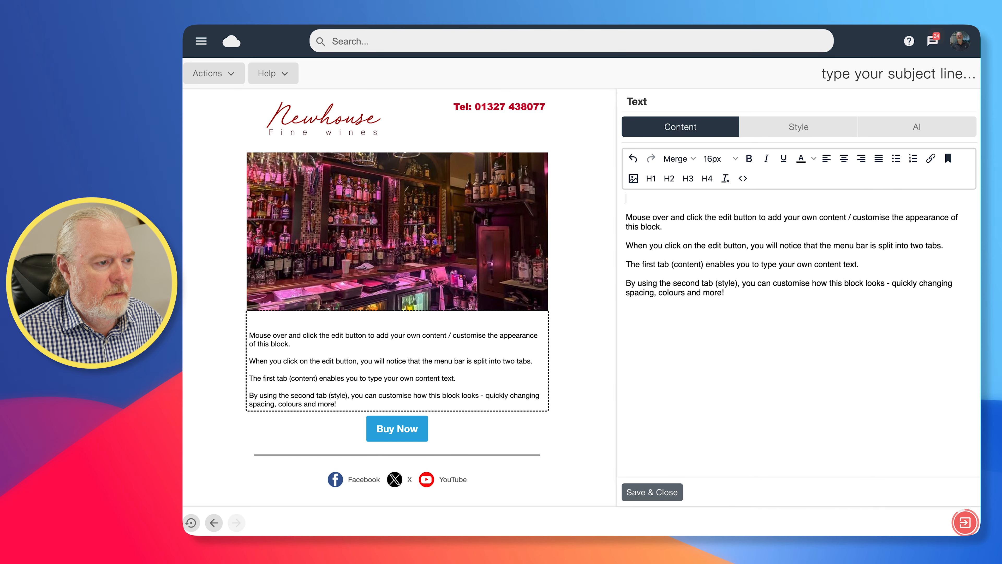
text(Dear)
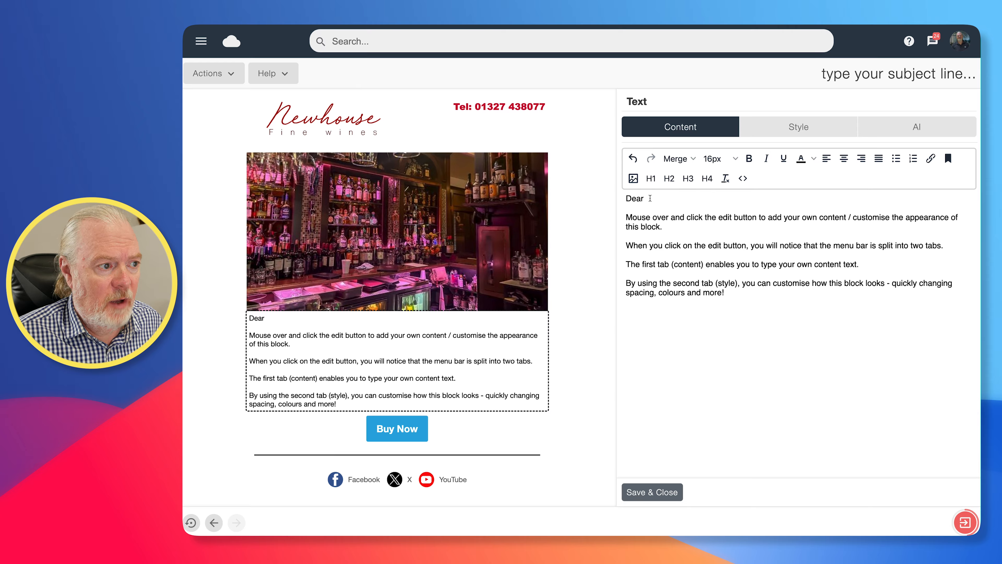
click(675, 159)
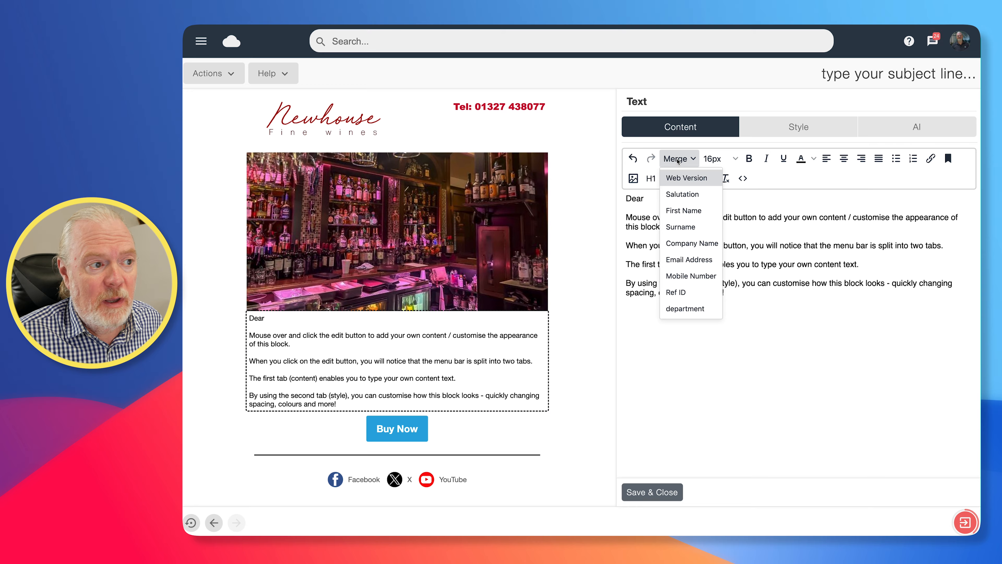
click(681, 211)
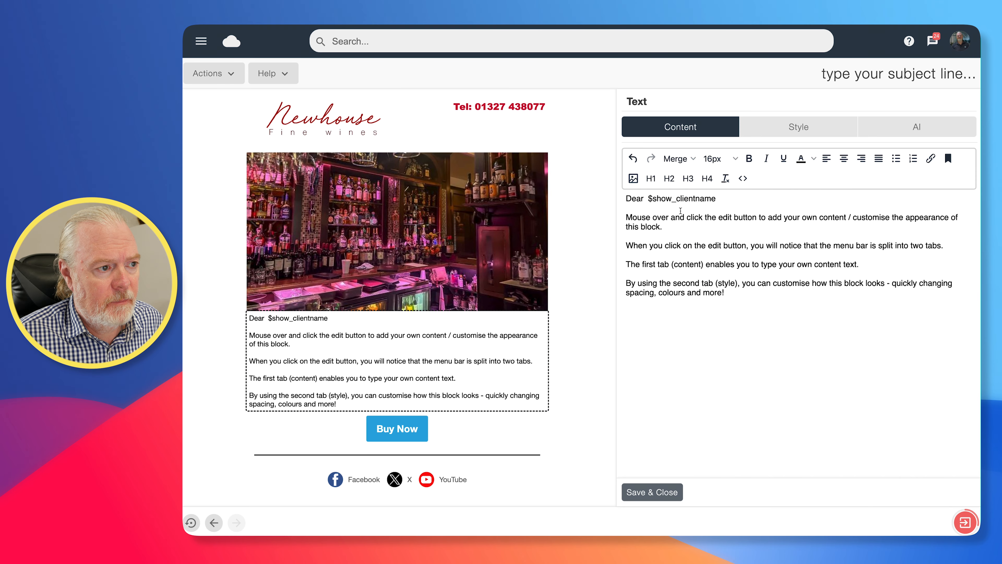
drag(716, 198, 650, 200)
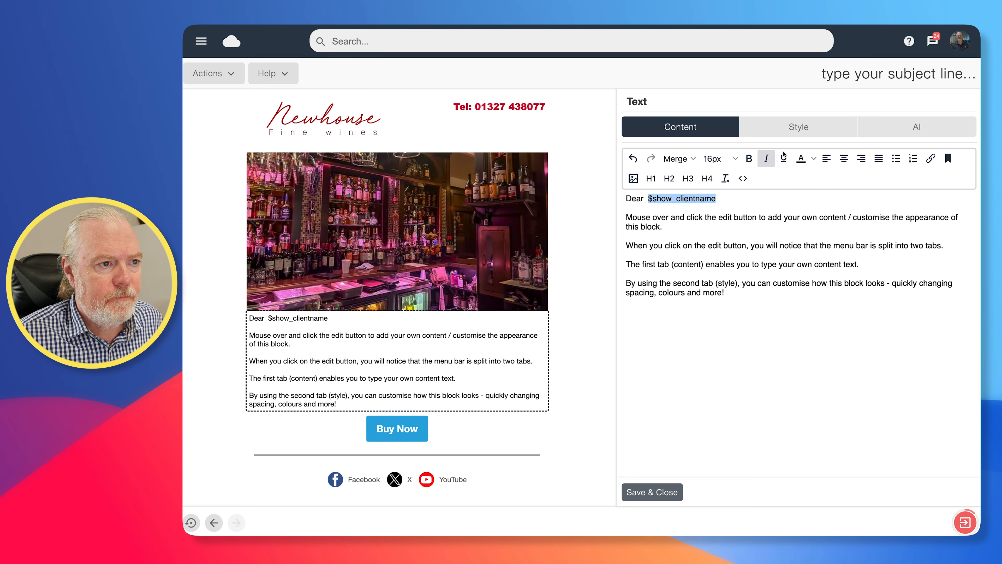
- Raise the text block's font size to 16px and vertical spacing to 15px
click(794, 129)
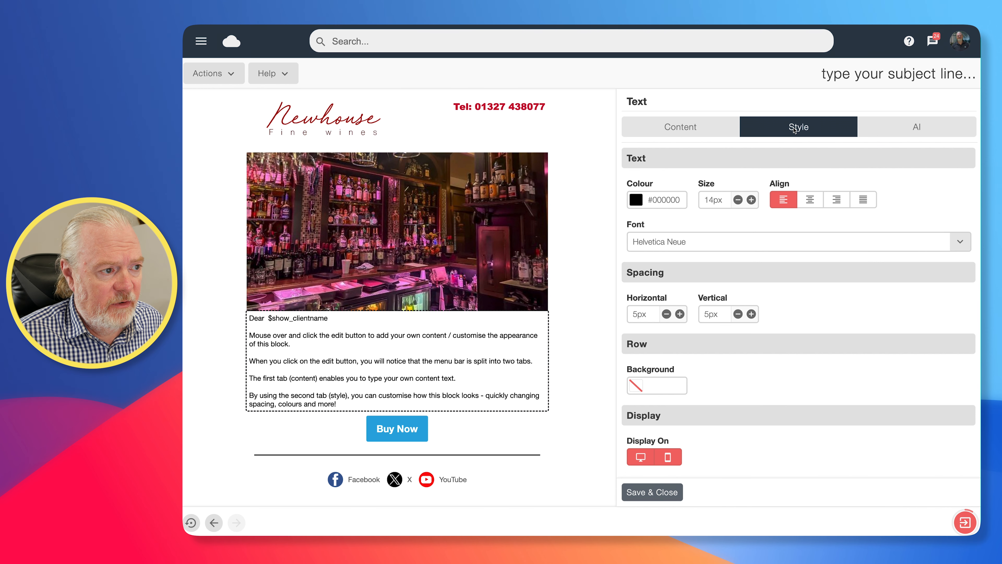
click(751, 200)
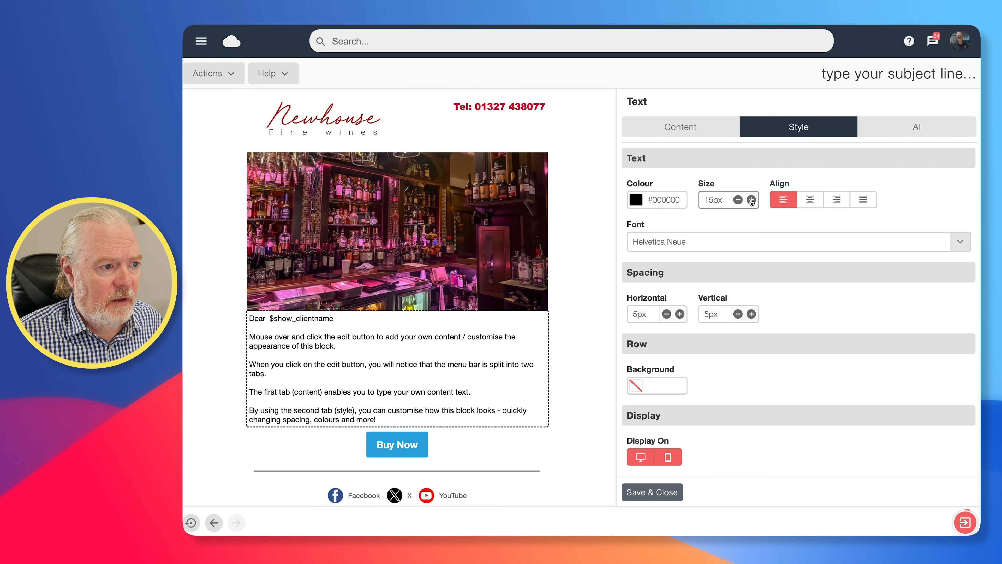
click(750, 200)
click(751, 313)
click(750, 314)
click(751, 314)
click(751, 314)
click(751, 313)
click(751, 314)
click(751, 314)
click(751, 314)
click(751, 314)
click(751, 314)
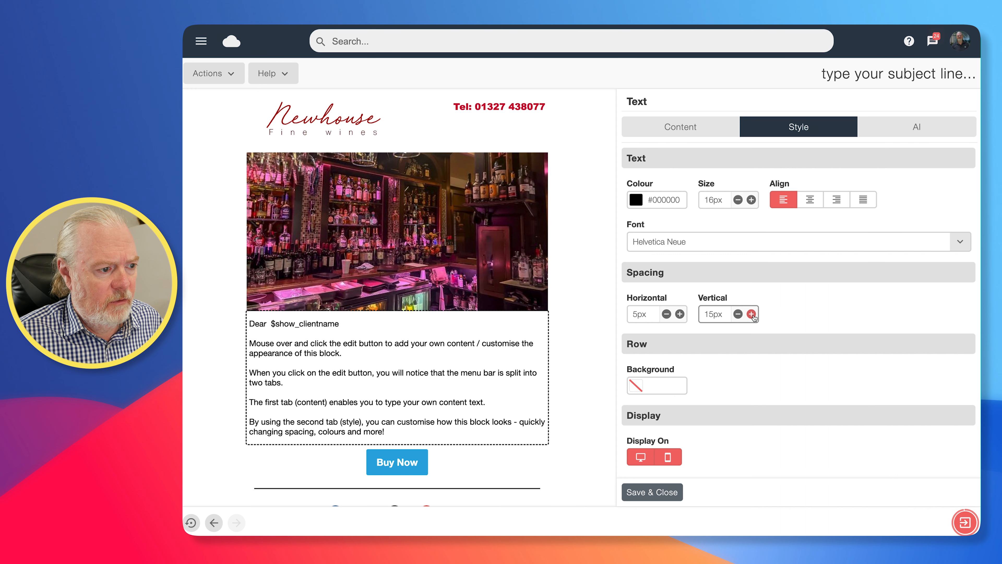
- Set the text block's horizontal spacing to 16px and save its styling
click(679, 314)
click(679, 314)
click(679, 314)
click(679, 314)
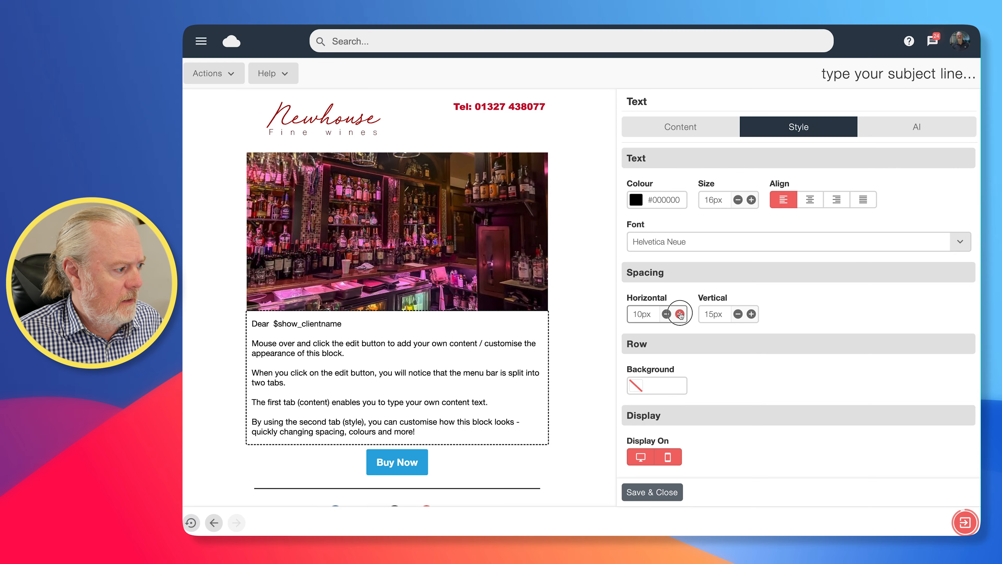
click(679, 314)
click(679, 314)
click(679, 314)
click(680, 314)
click(679, 314)
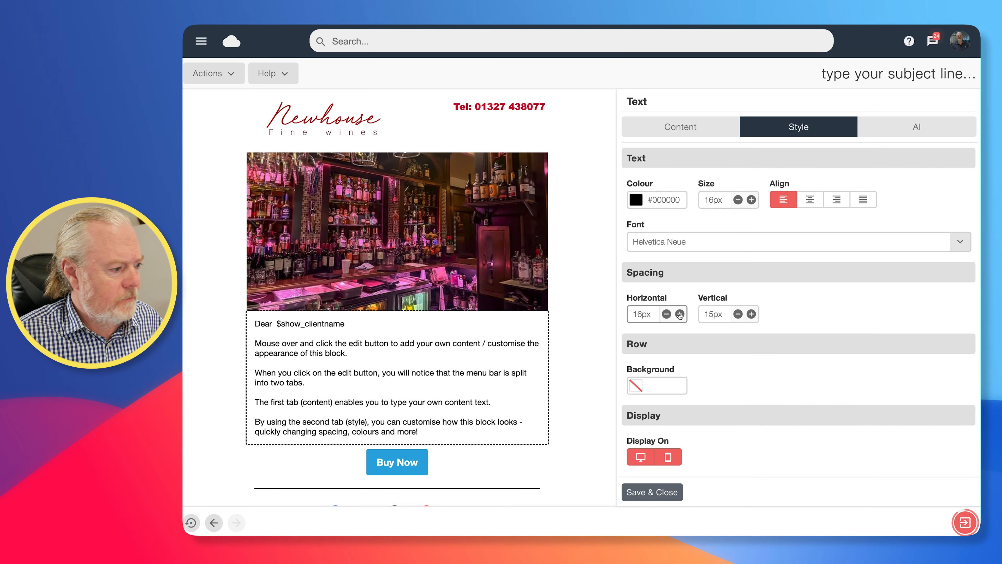
click(651, 492)
scroll(537, 355, down, 1)
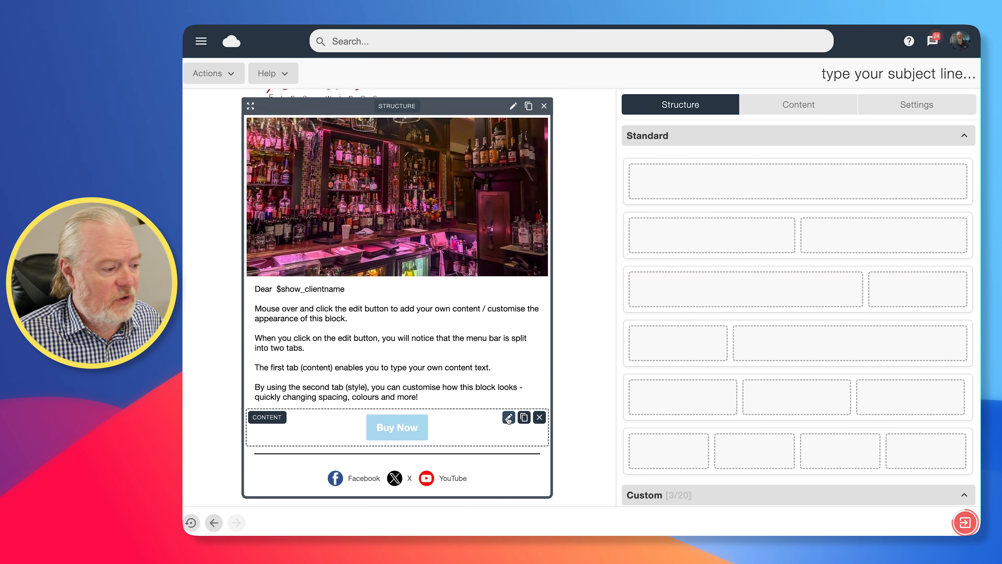
- Change the button's display text from 'Buy Now' to 'View our report' and start choosing its link file
click(509, 418)
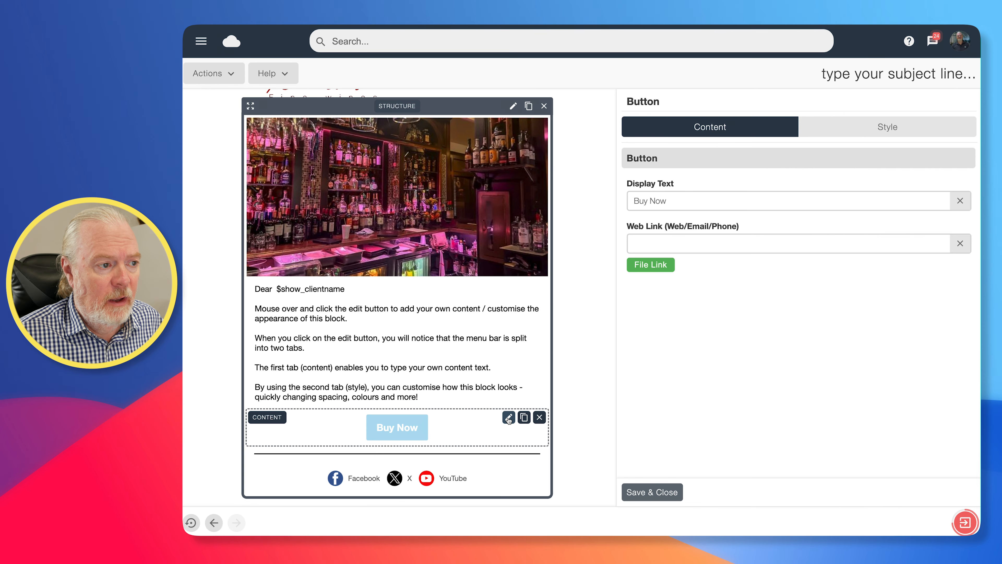
drag(682, 201, 635, 201)
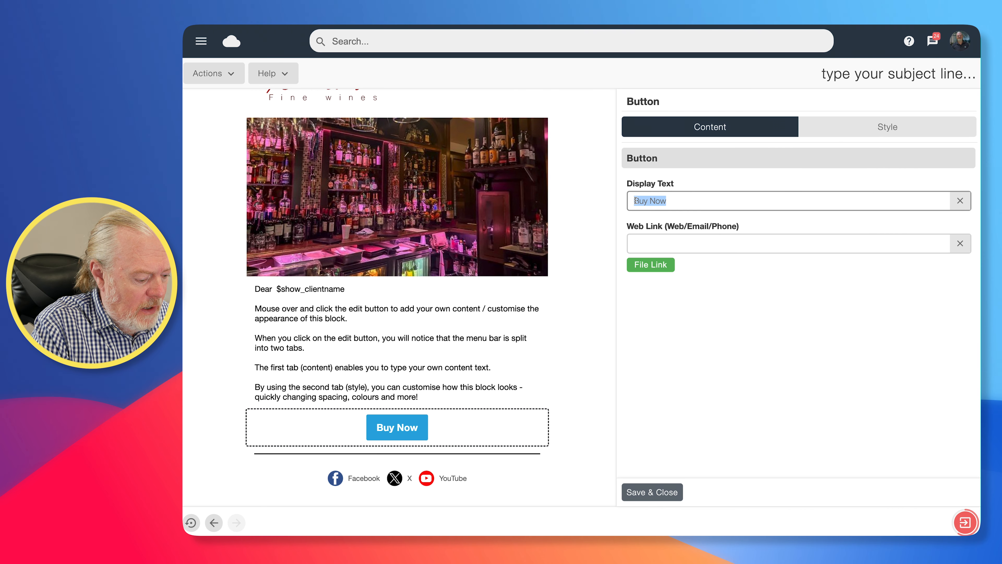
text(View our r)
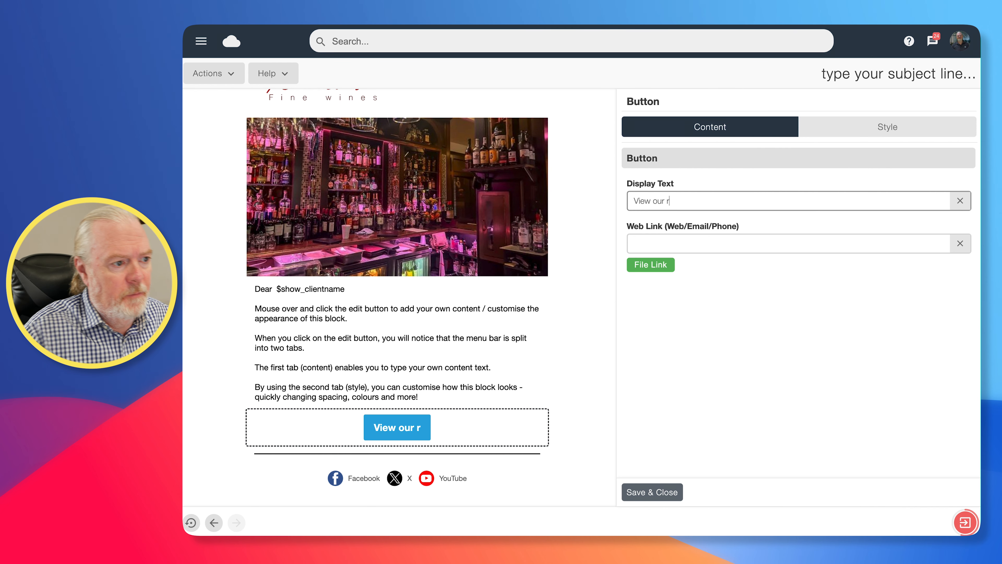
text(eport)
click(644, 241)
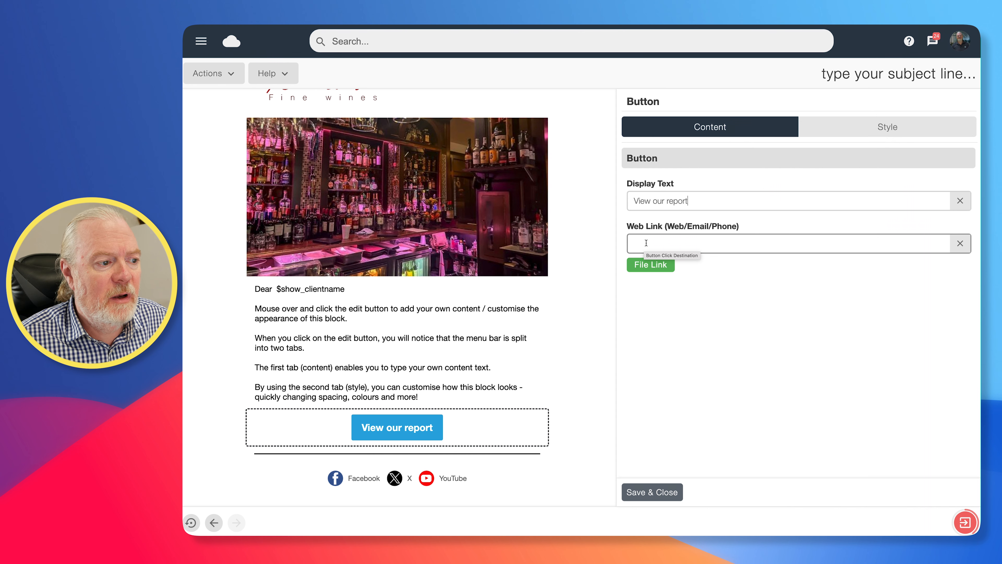
click(652, 265)
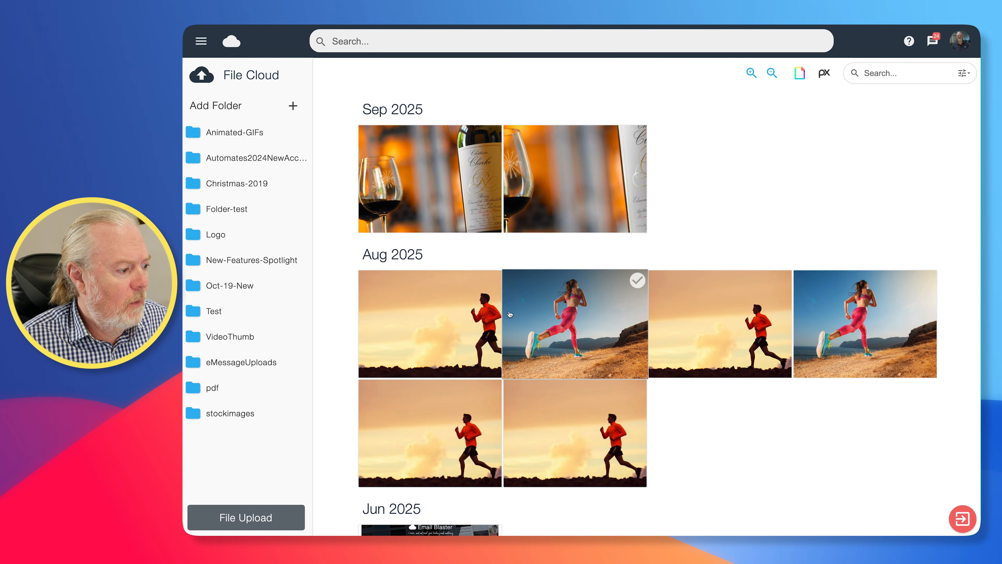
- Scroll the File Cloud library down to the May 2025 domainverification PDF
scroll(475, 292, down, 10)
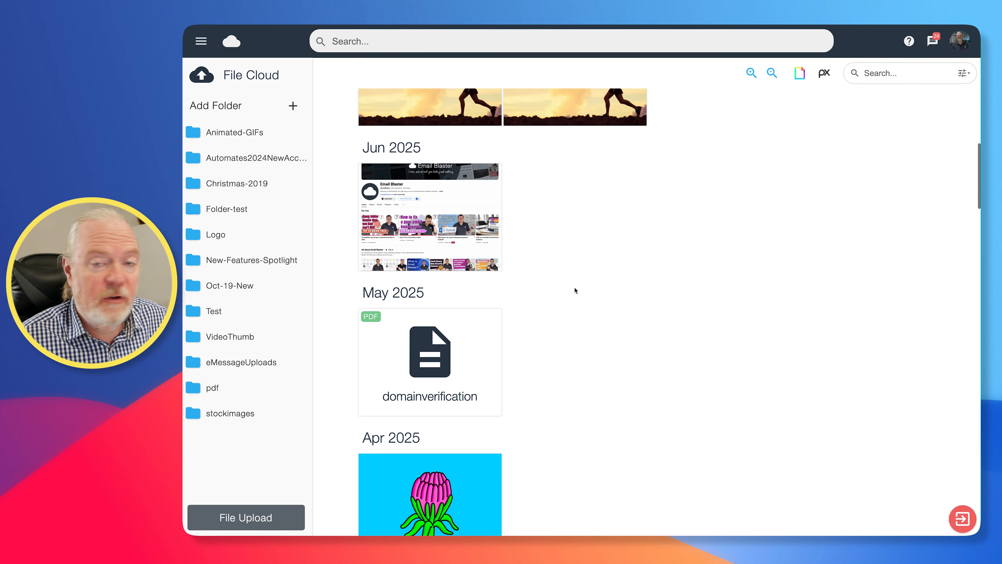
scroll(552, 288, down, 2)
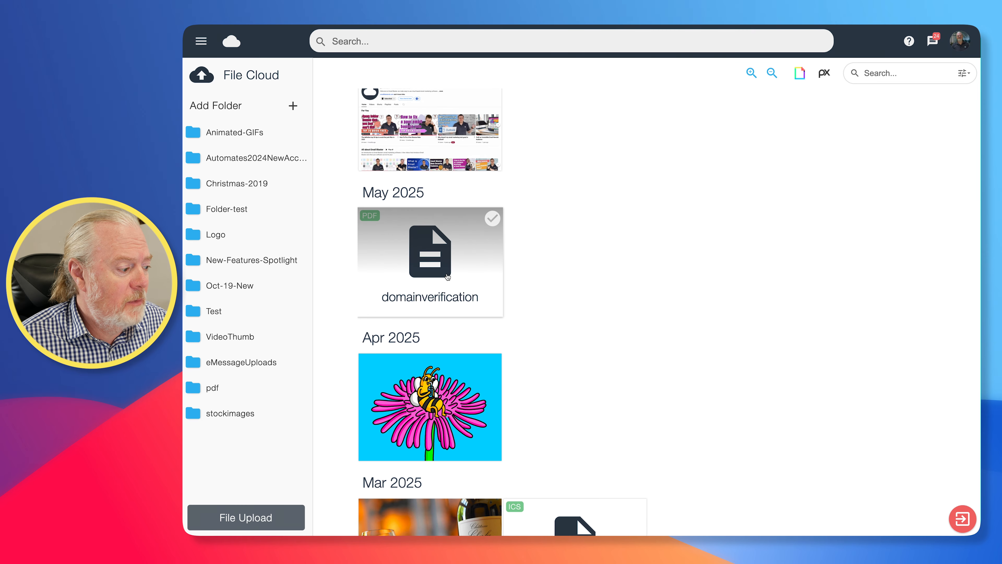
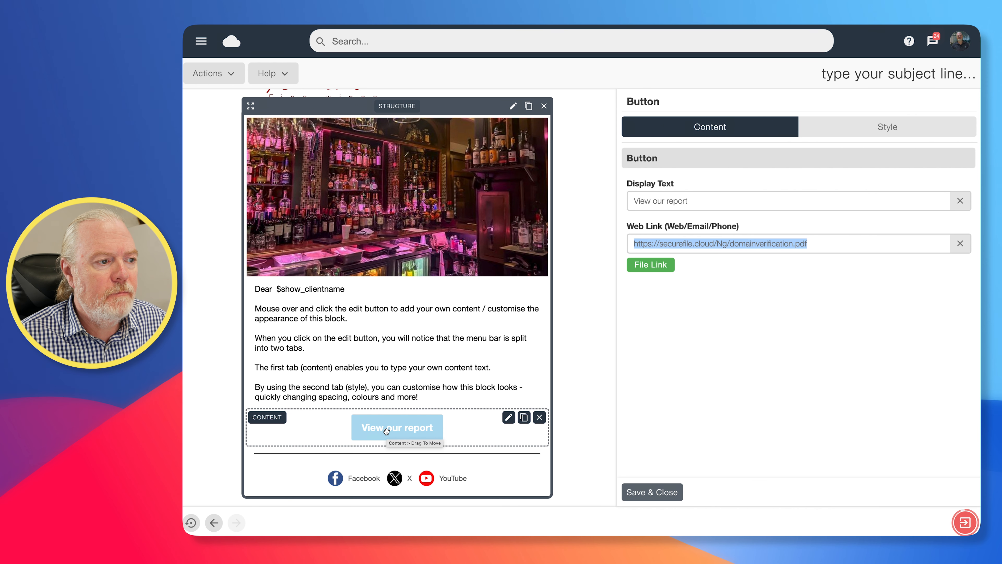
- Give the report button the red favourite background colour
click(763, 312)
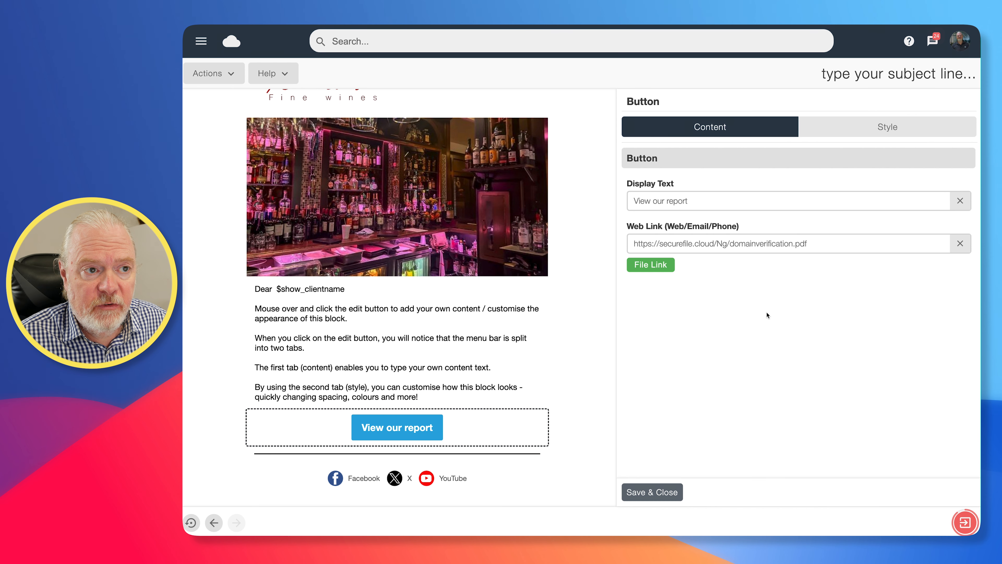
click(879, 129)
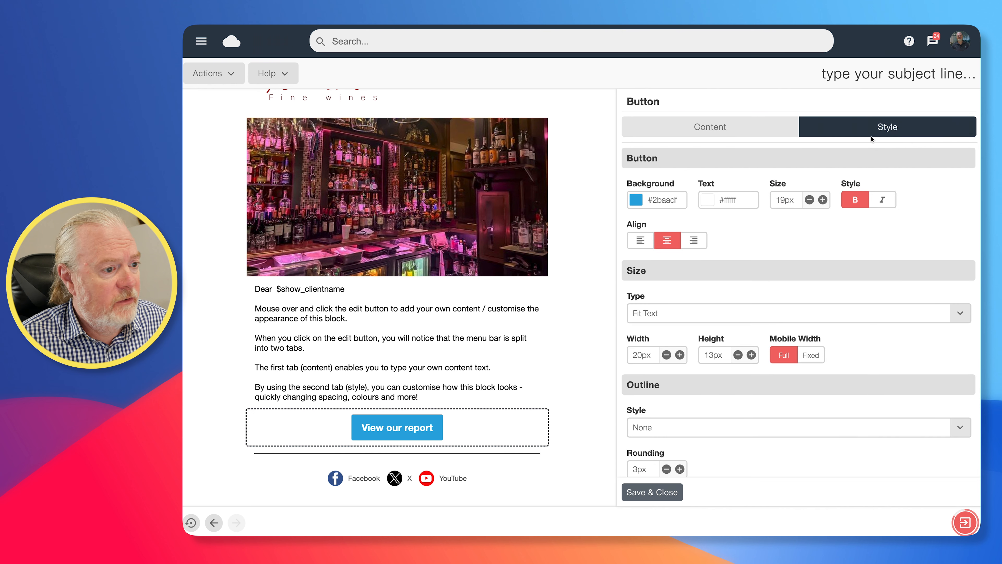
click(665, 204)
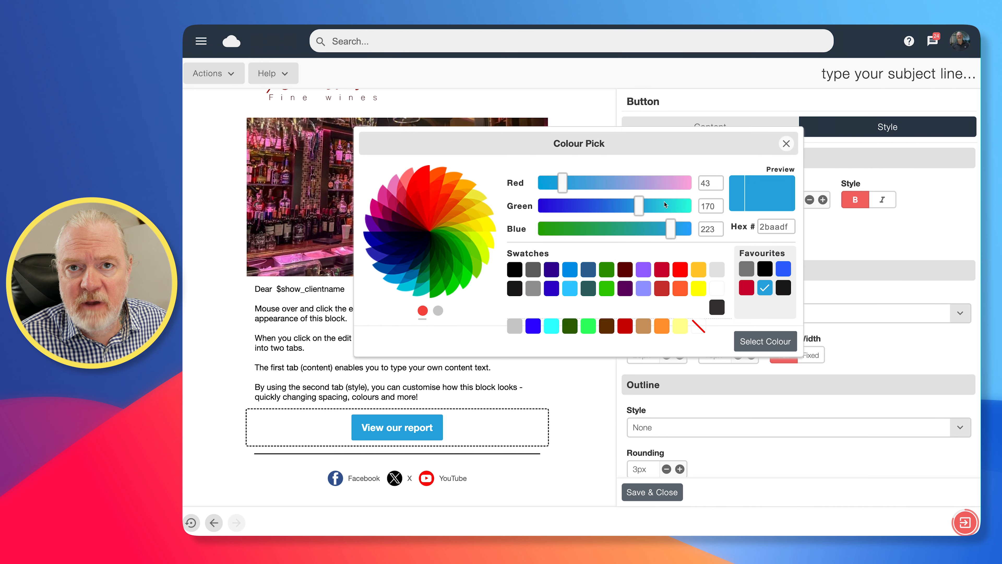
click(746, 289)
click(768, 341)
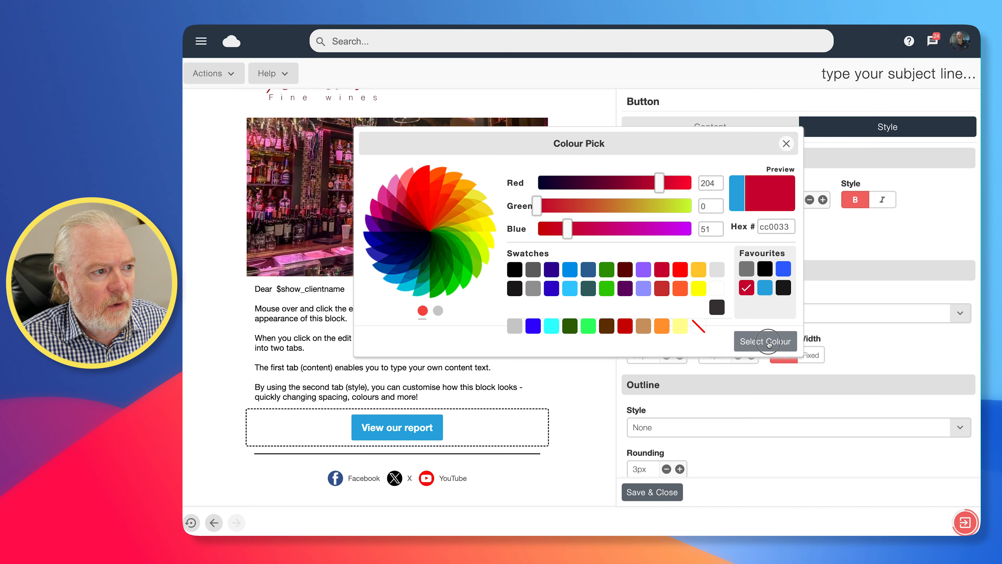
- Enlarge the button text three steps and grow the button to 17px height and 56px width
click(822, 199)
click(822, 199)
click(823, 200)
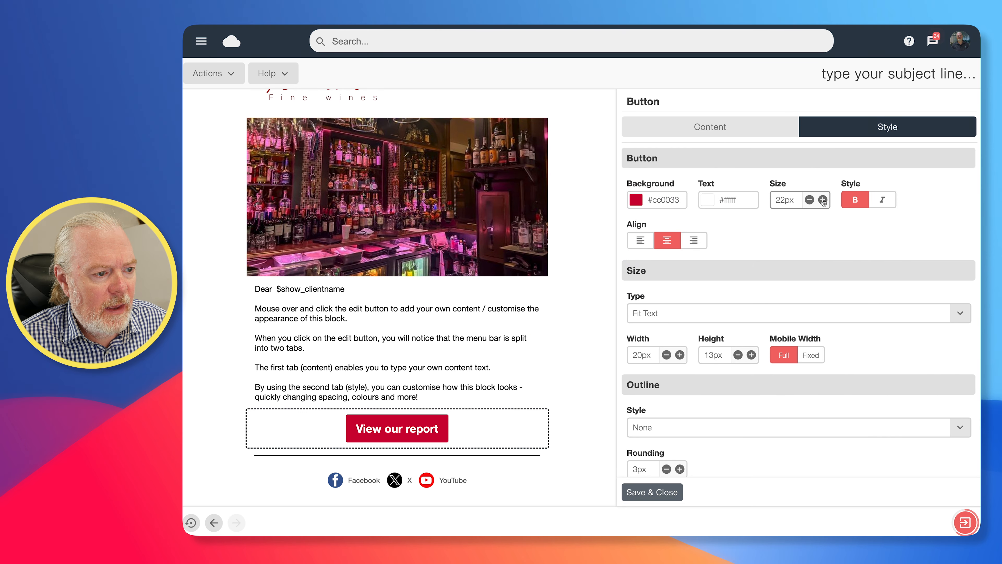
scroll(785, 257, down, 2)
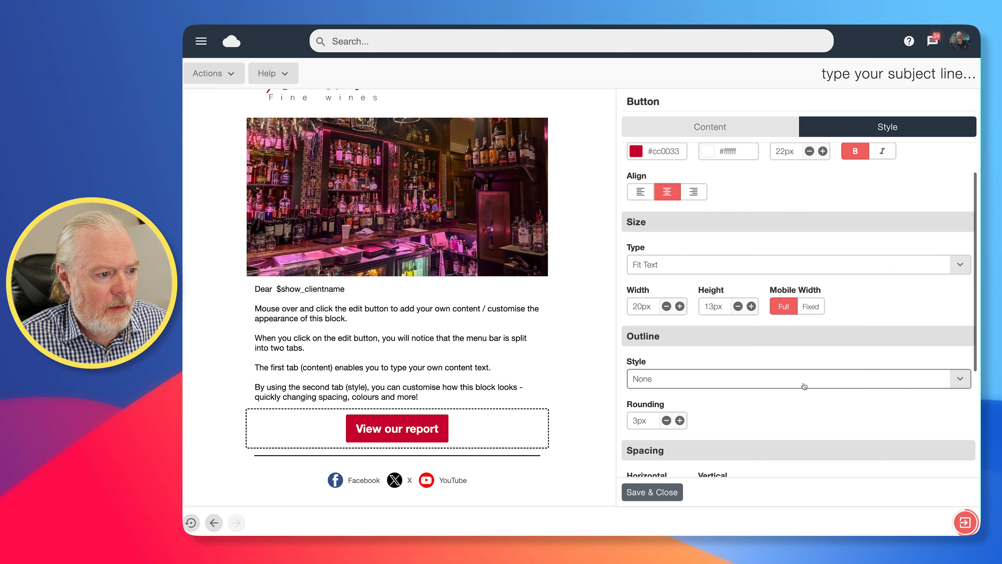
click(751, 305)
click(750, 306)
click(750, 305)
click(751, 306)
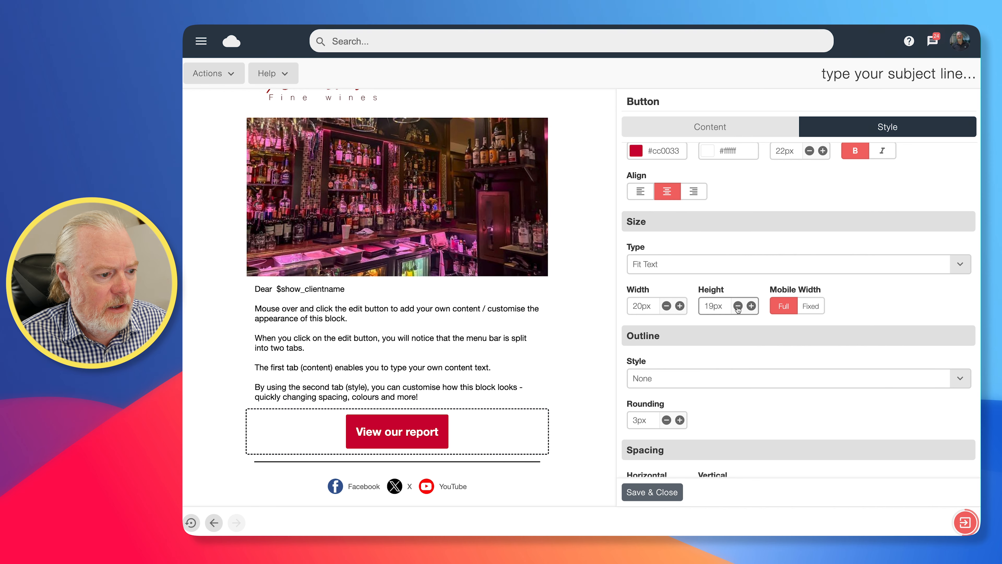
click(680, 306)
click(679, 306)
click(680, 306)
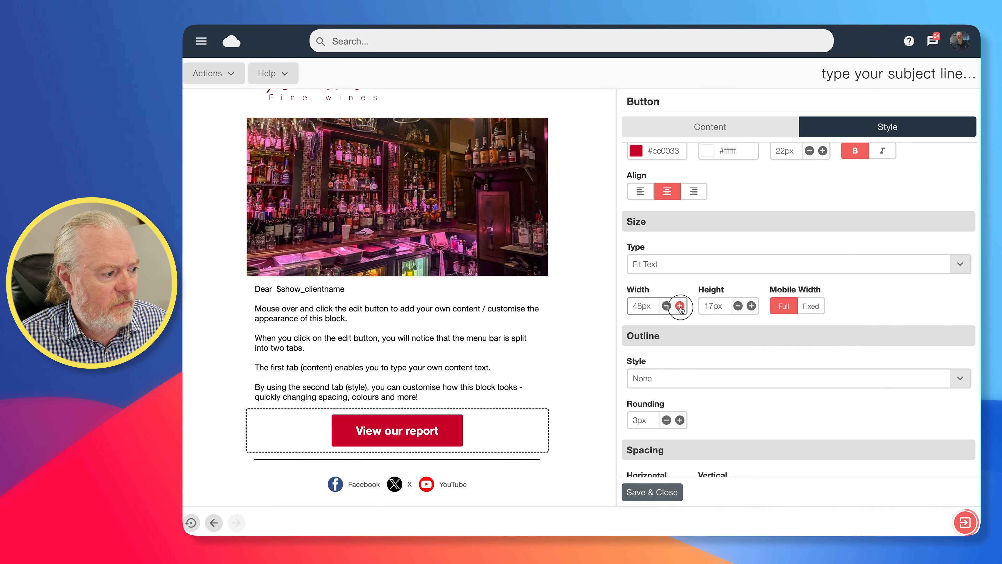
- Round the button's corners to 19px and save the button
scroll(722, 413, down, 2)
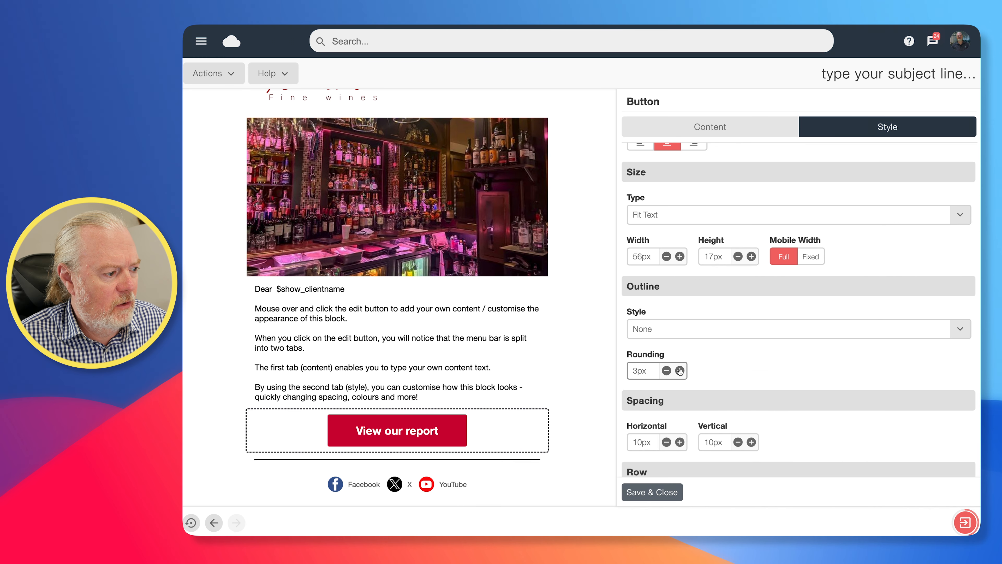
click(680, 371)
click(680, 371)
click(679, 371)
click(680, 371)
scroll(699, 373, down, 3)
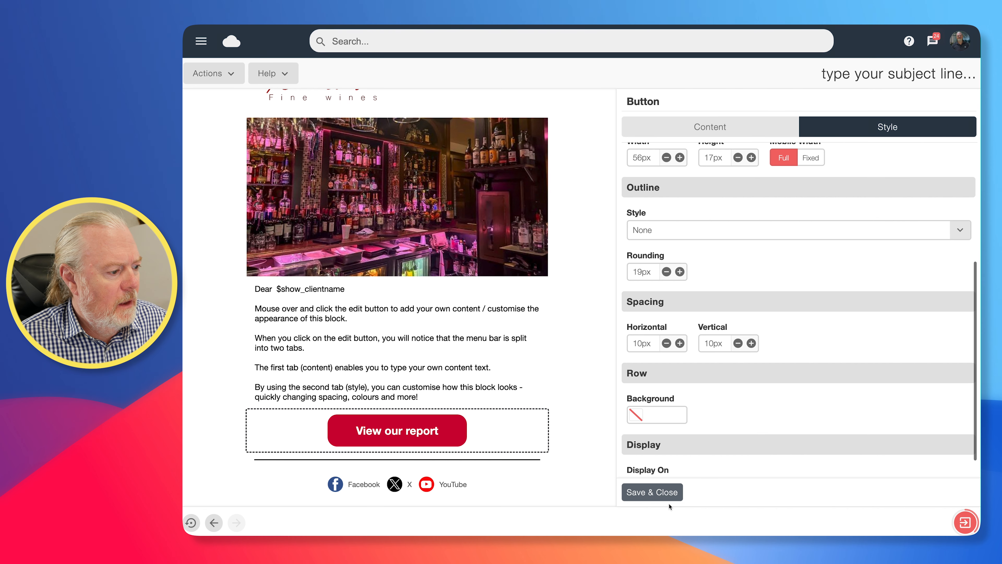
click(661, 494)
scroll(544, 431, down, 1)
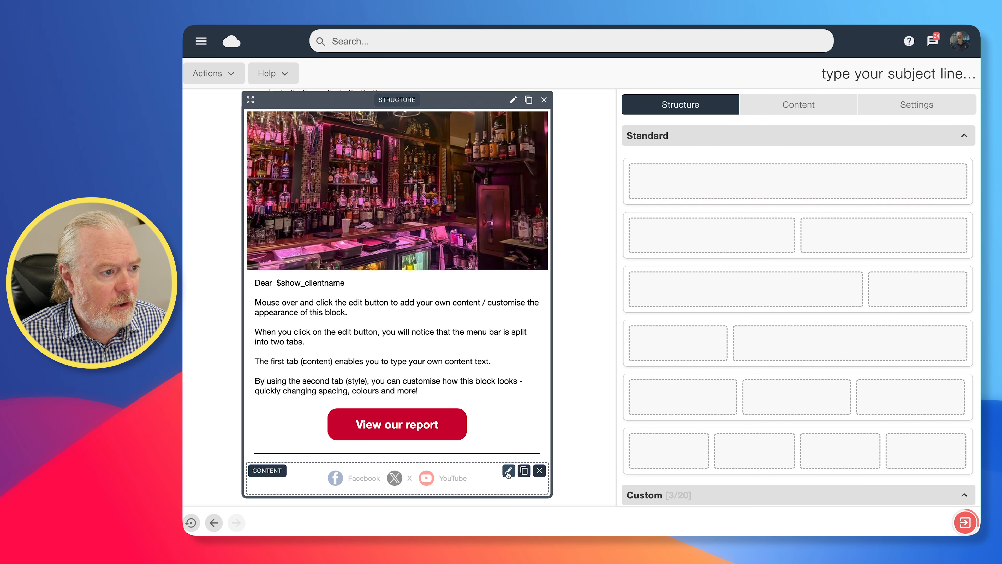
click(507, 471)
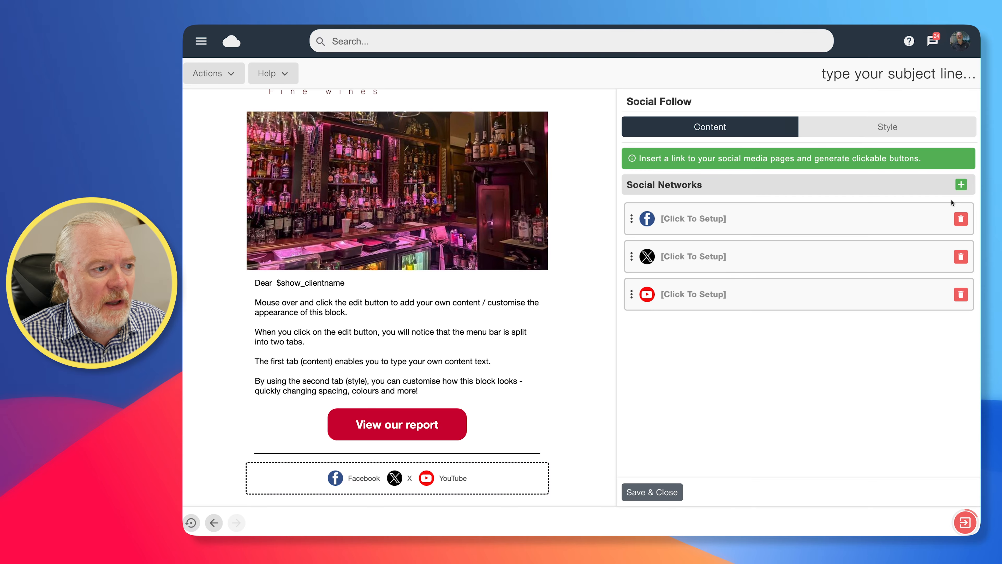
click(962, 185)
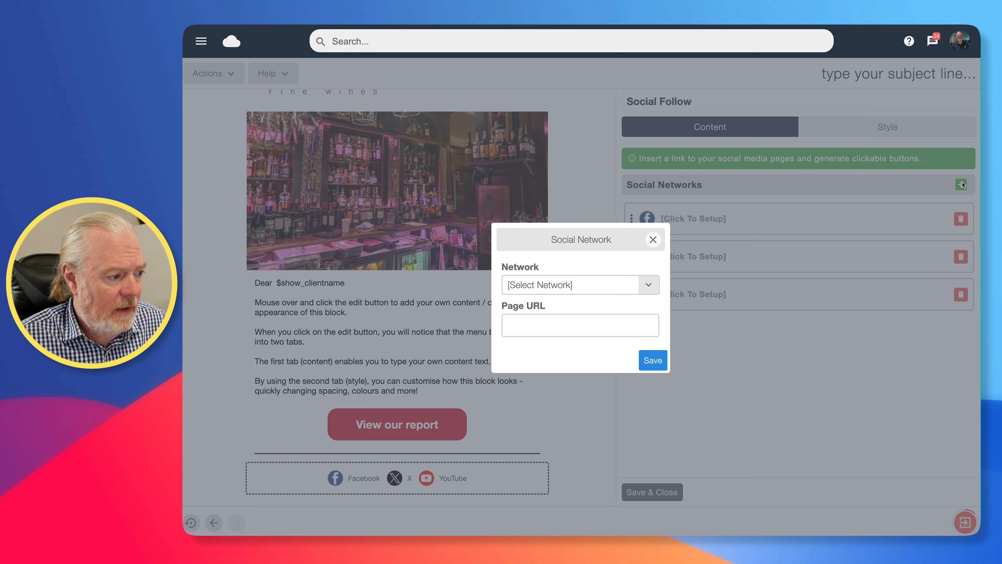
click(646, 283)
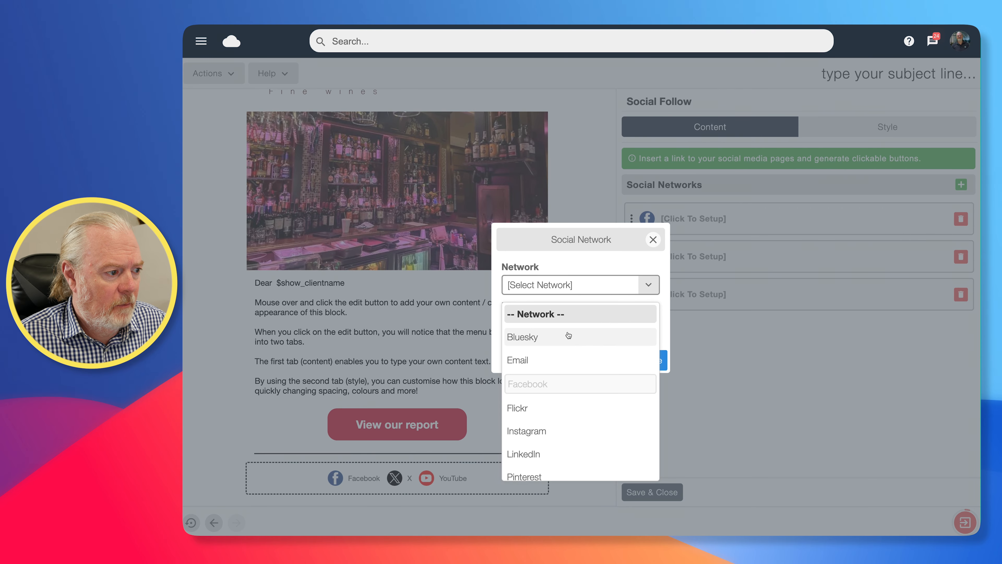
click(538, 435)
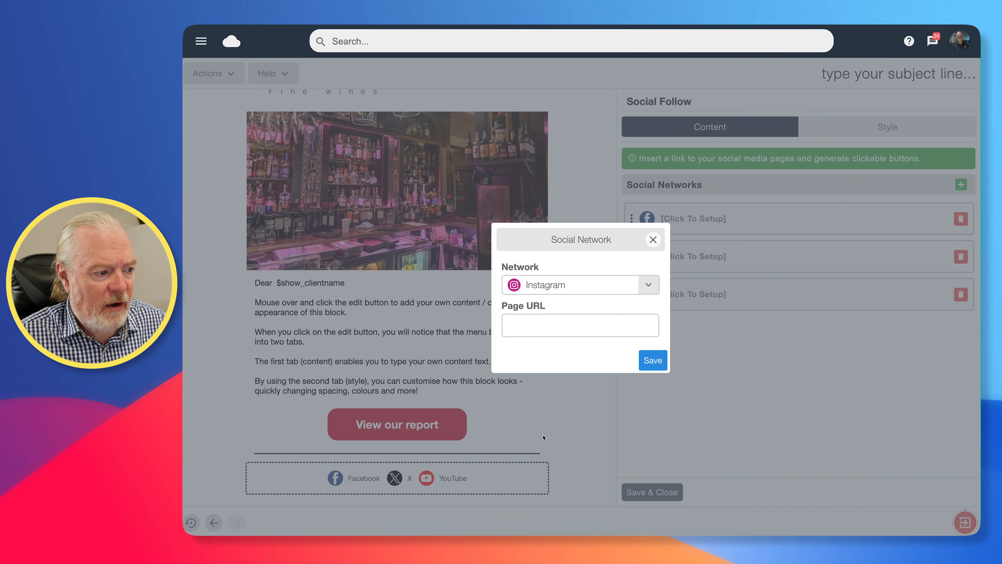
click(573, 327)
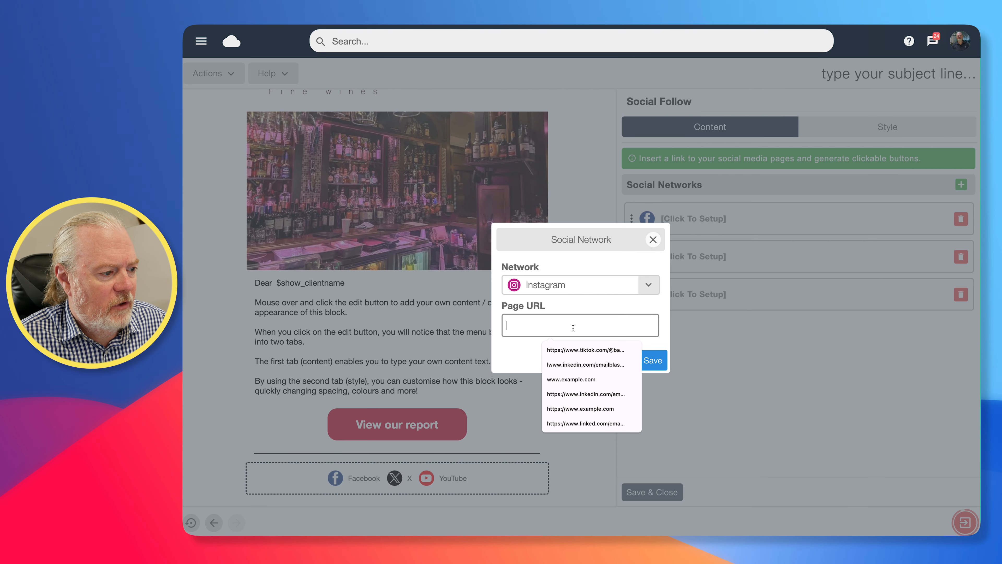
click(580, 410)
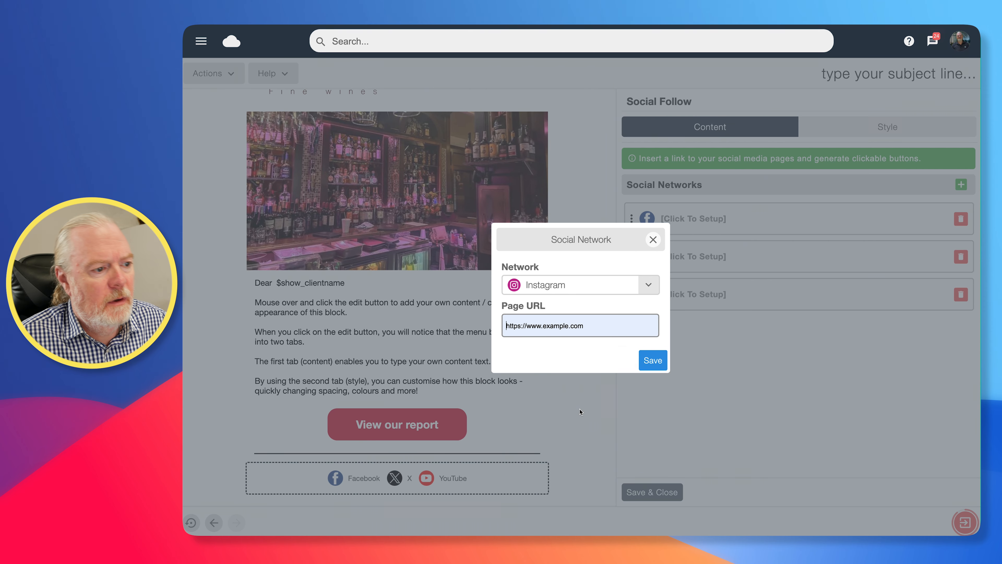
click(652, 361)
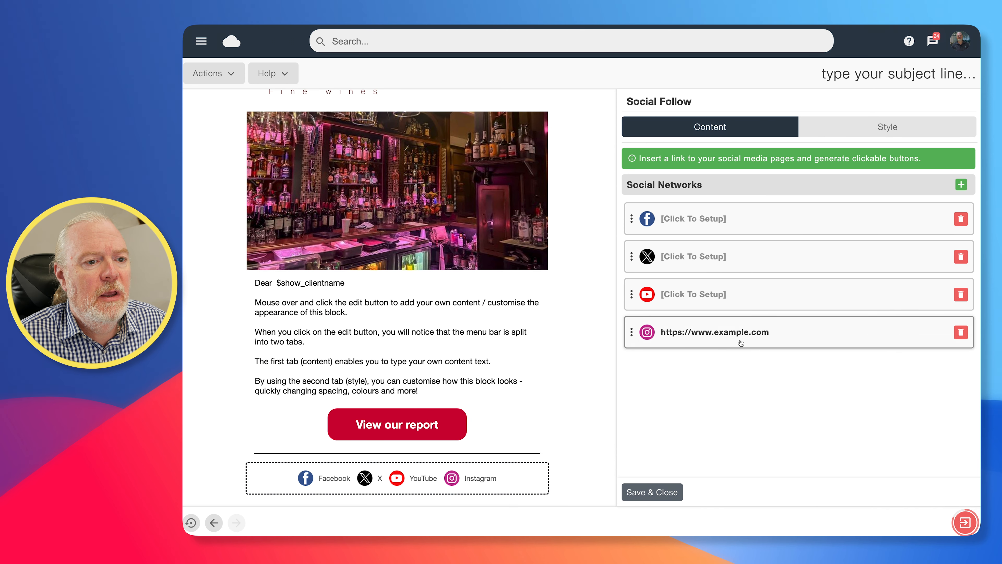
drag(631, 332, 636, 256)
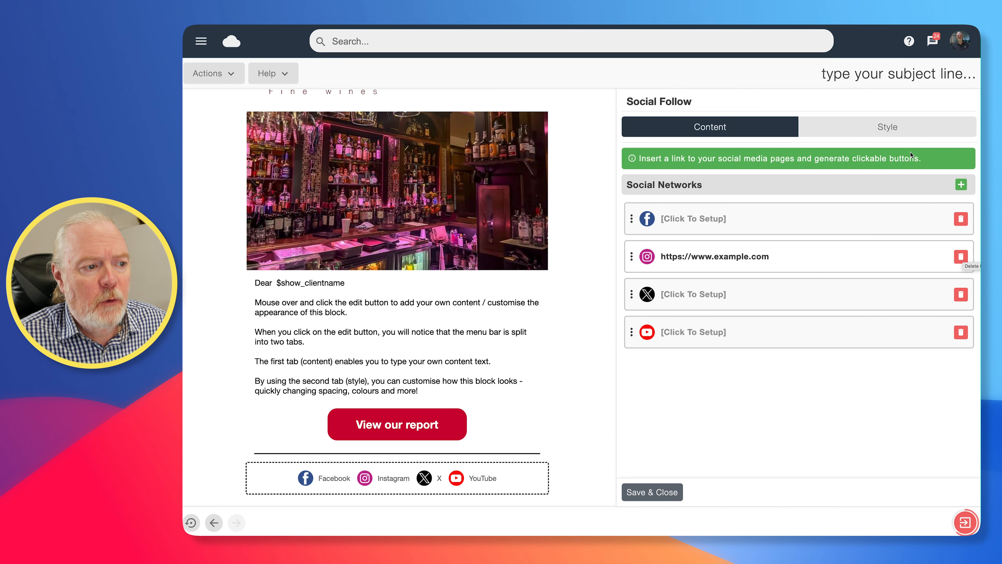
click(873, 128)
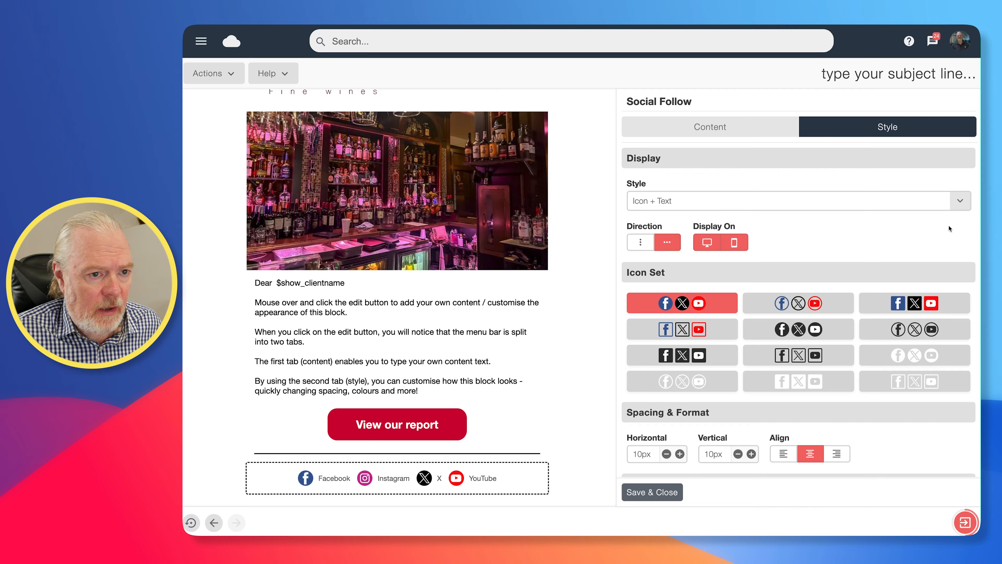
- Switch the social links to icon-only solid black circles with more vertical spacing, then save
click(960, 202)
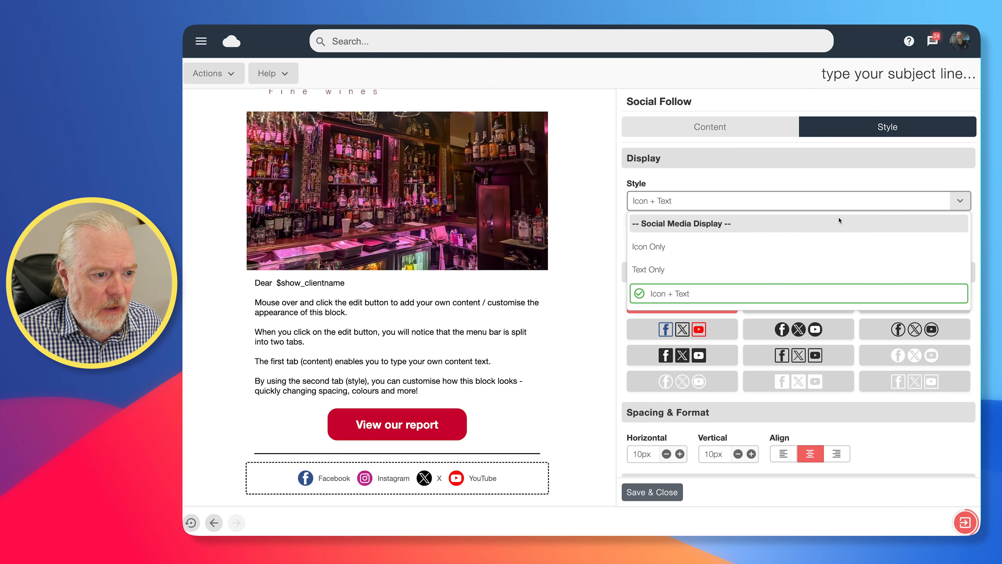
click(664, 247)
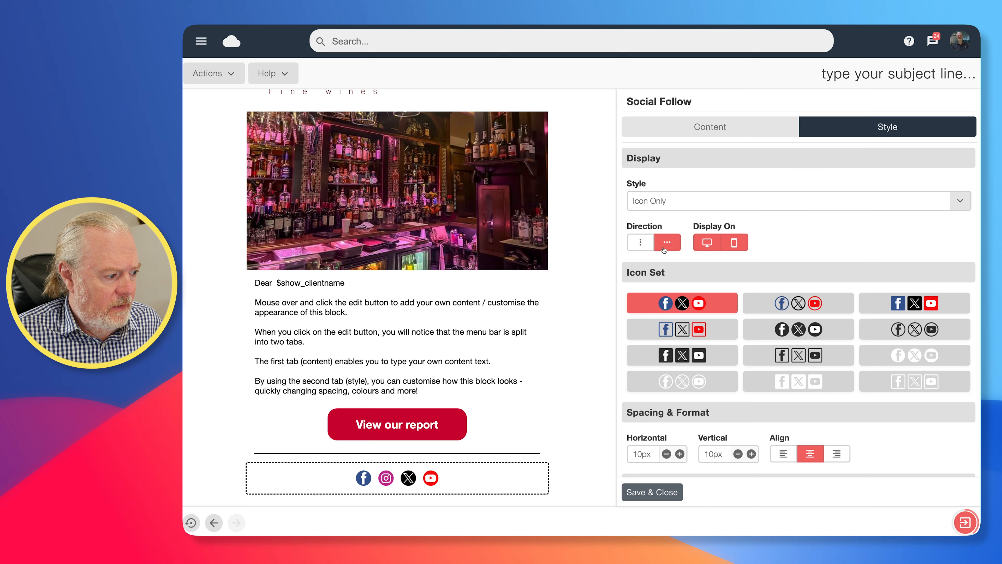
click(817, 332)
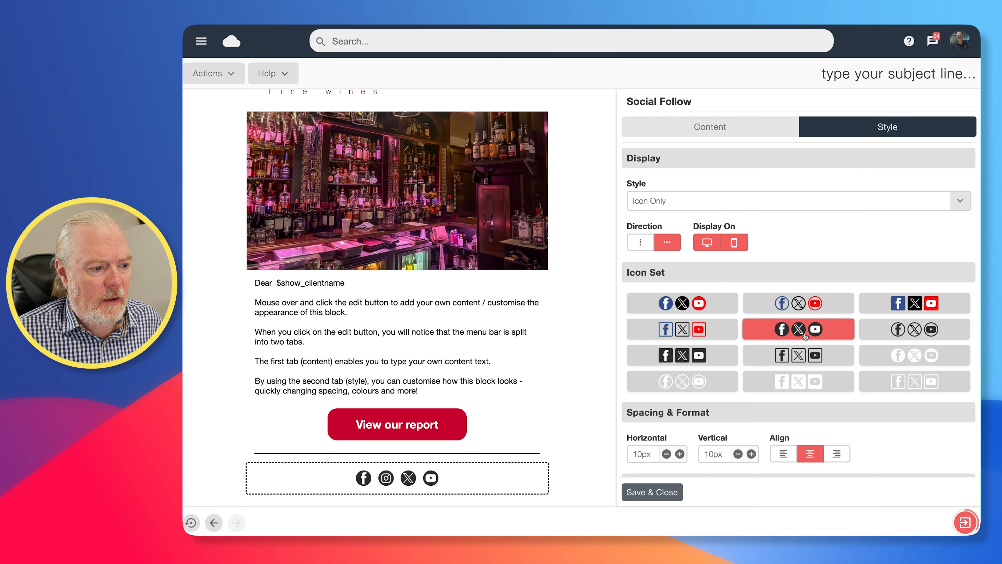
scroll(816, 331, down, 2)
scroll(817, 331, down, 2)
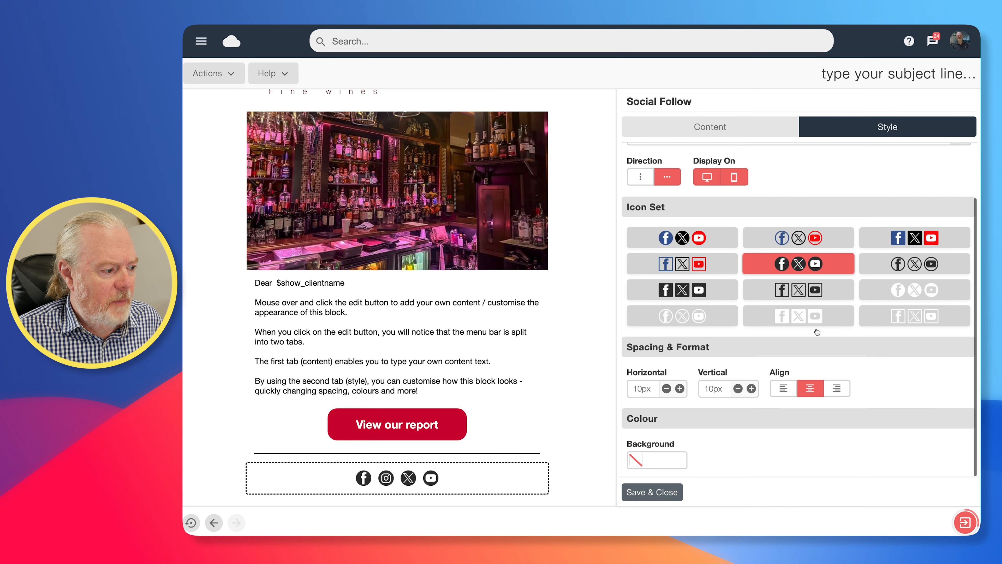
click(751, 388)
click(662, 492)
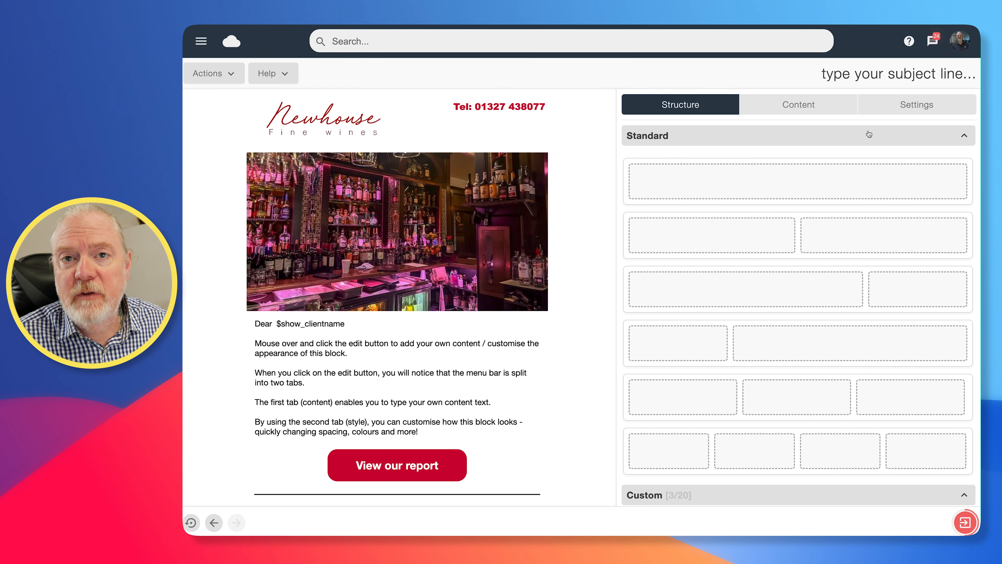
- Set the subject to 😋, the first-name merge tag, and 'welcome to our newsletter'
click(842, 74)
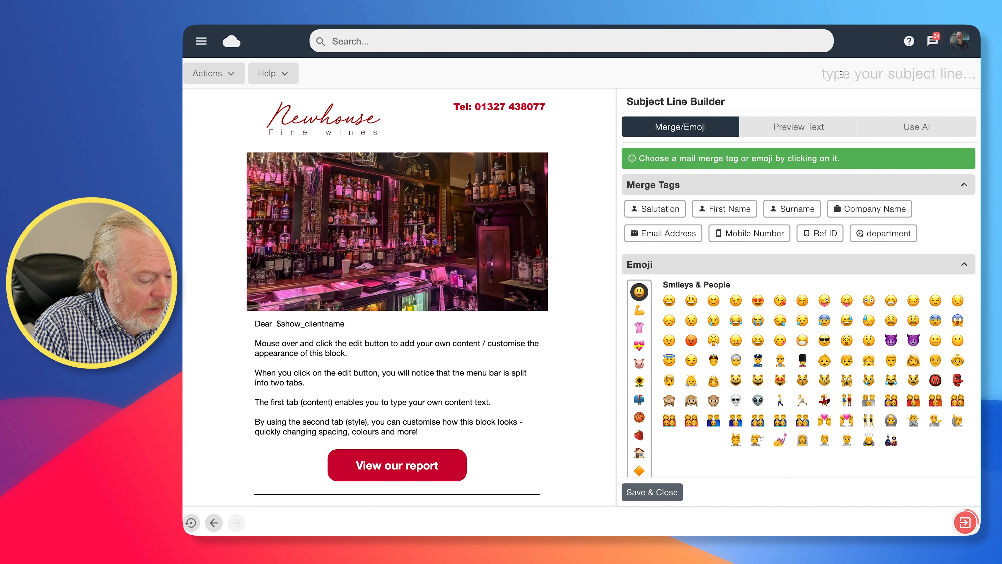
text(welco)
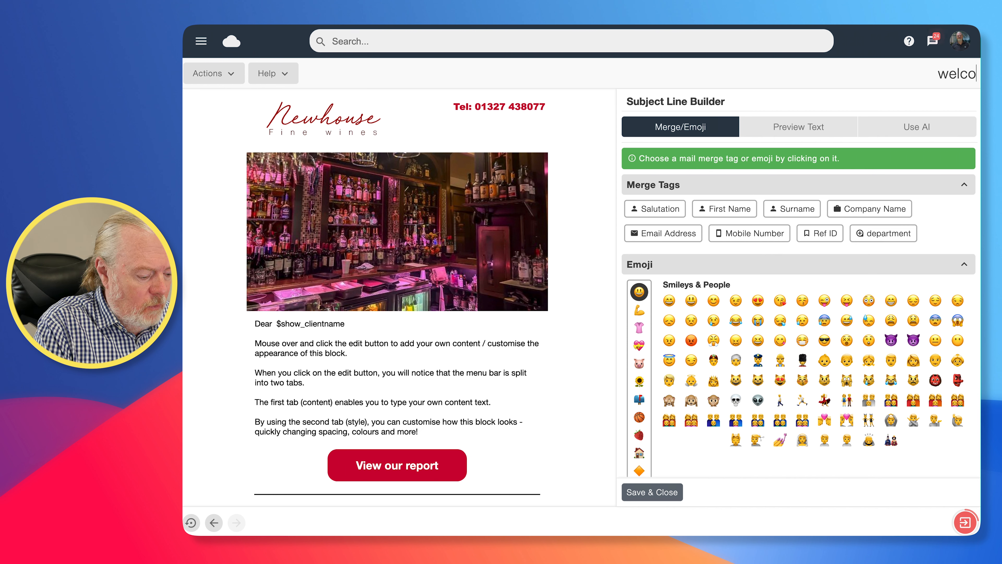
text(me to our n)
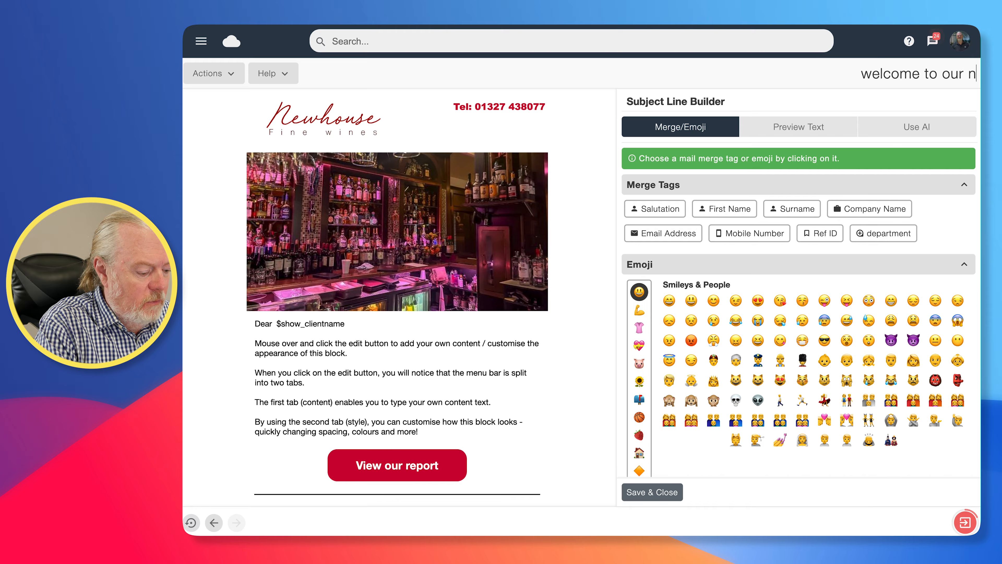
text(ewsletter)
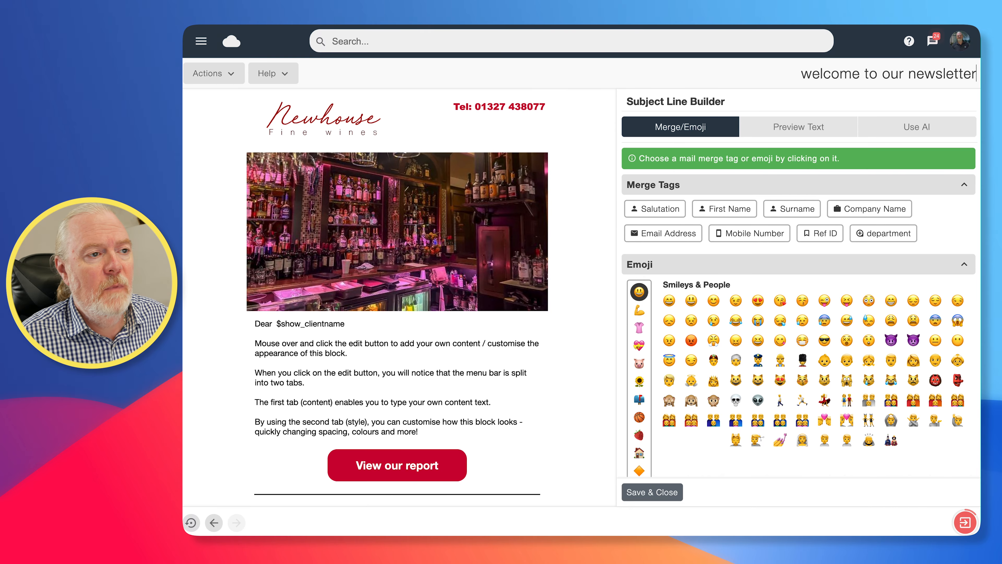
click(799, 73)
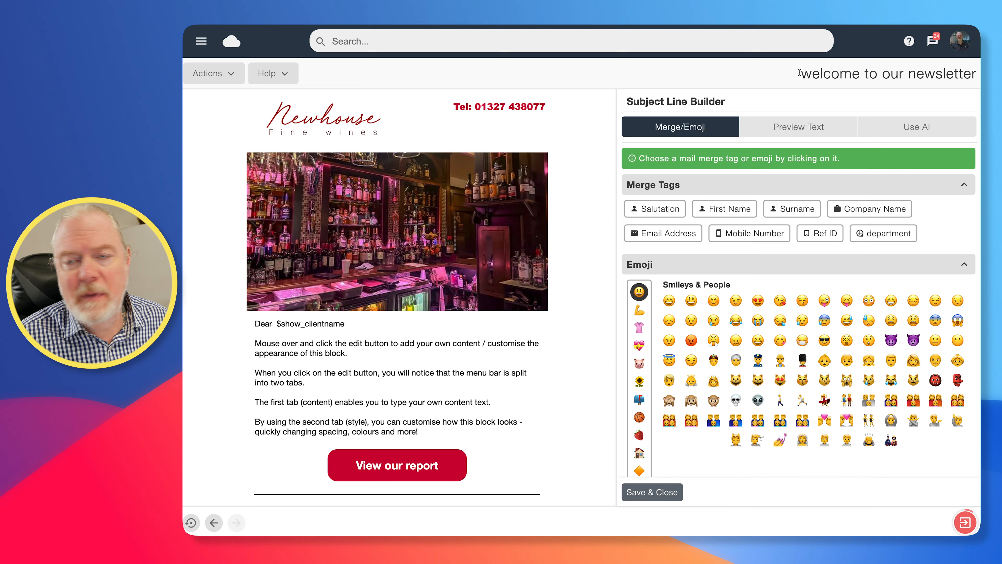
click(731, 209)
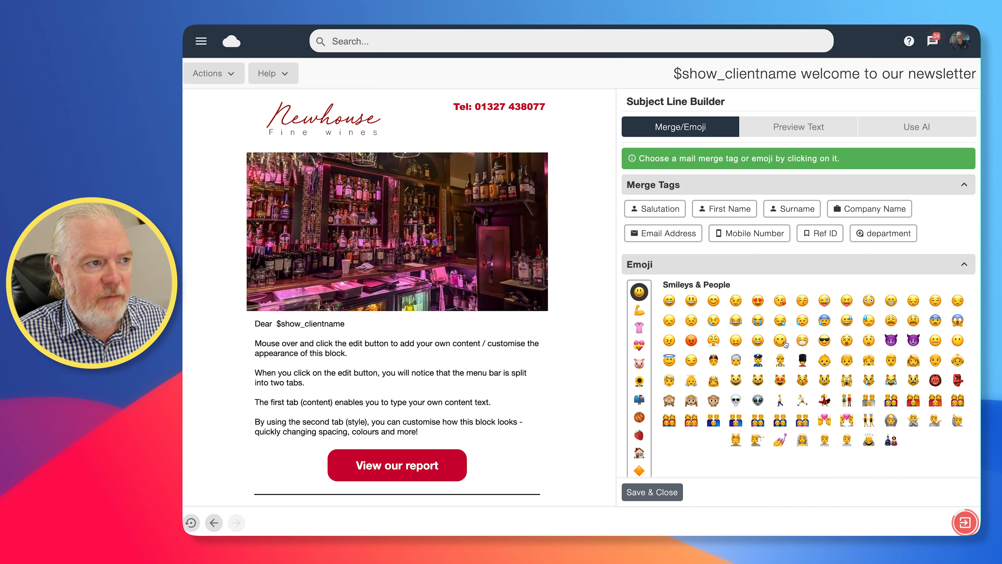
click(781, 341)
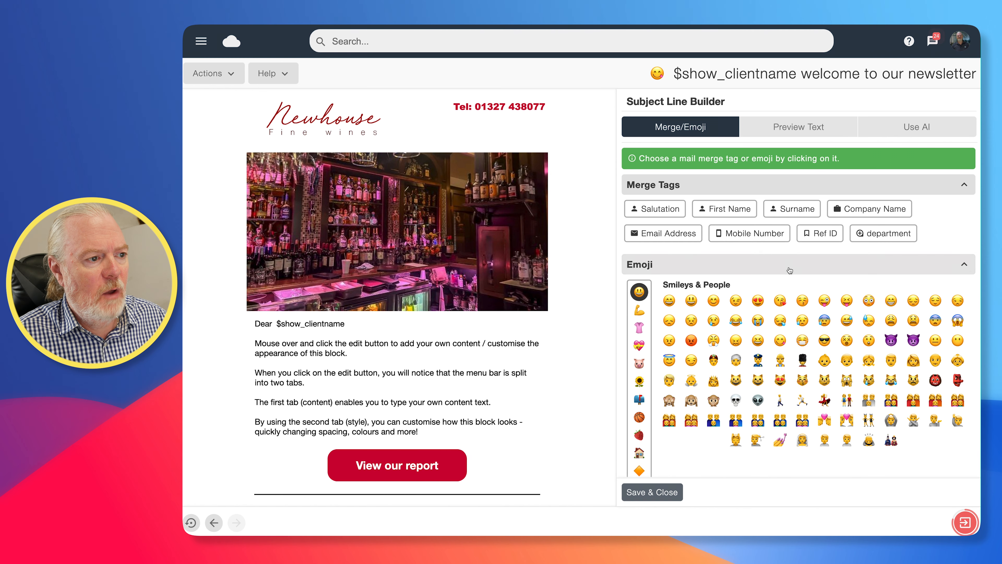
click(653, 493)
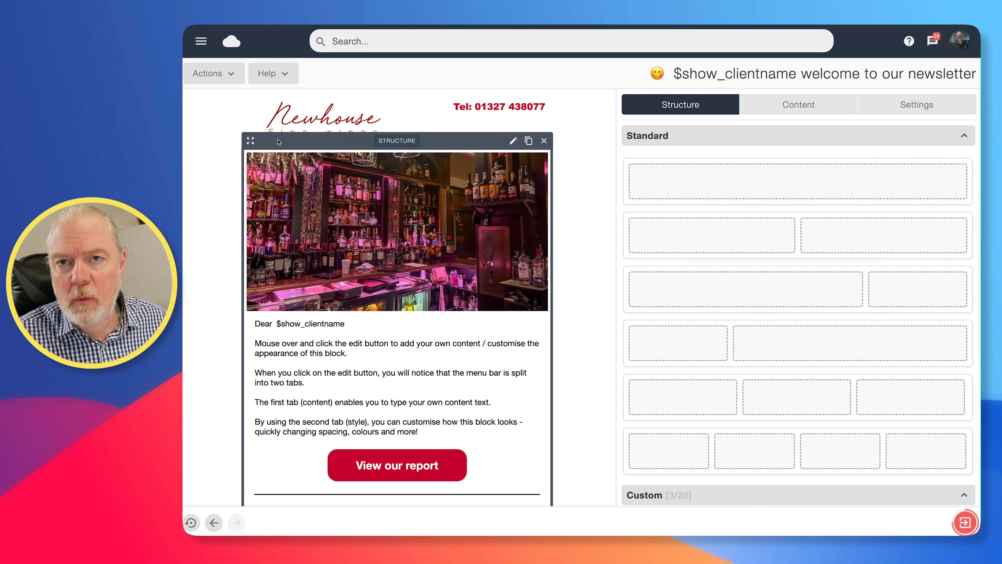
click(234, 81)
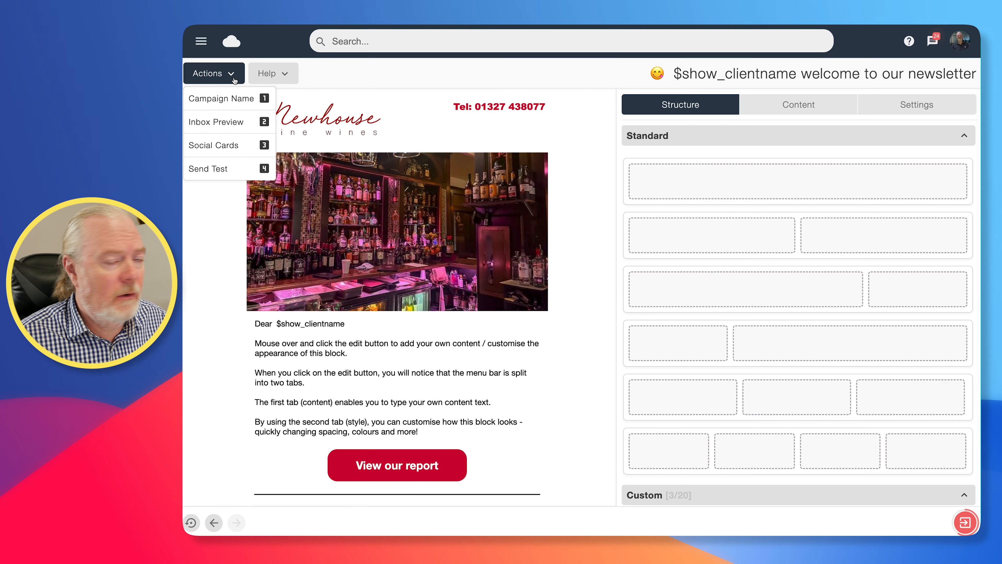
click(224, 123)
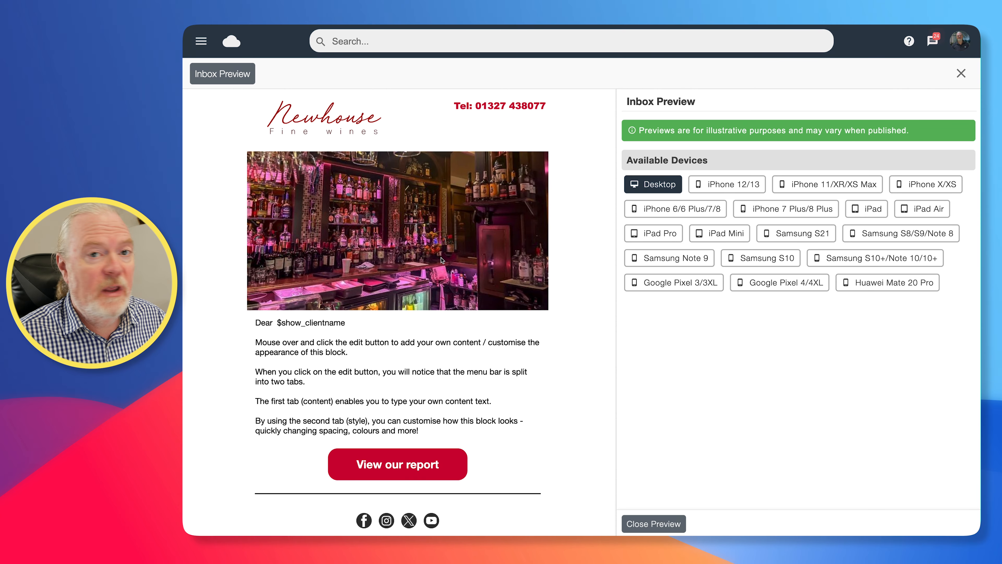
scroll(398, 297, down, 1)
scroll(397, 297, up, 1)
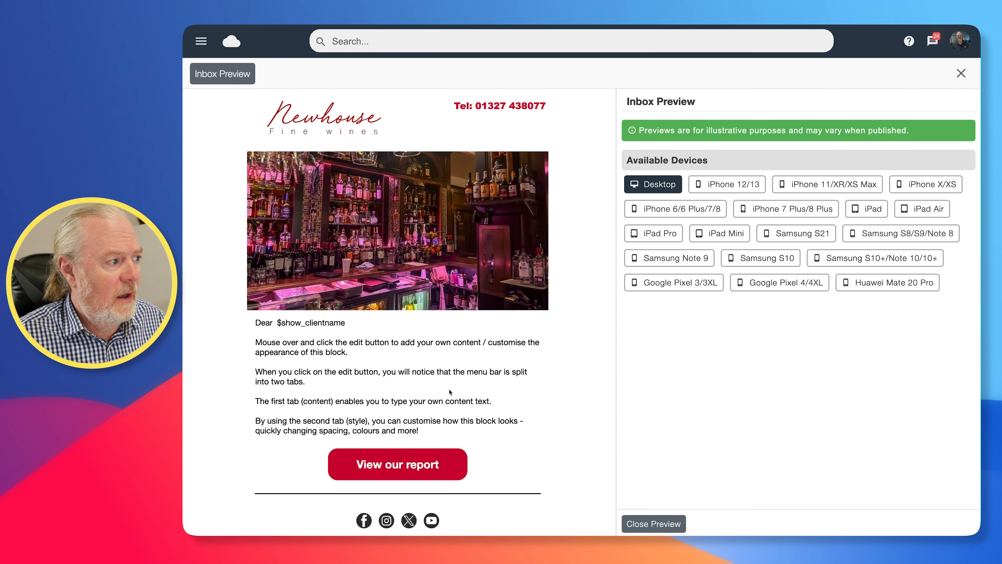
click(708, 193)
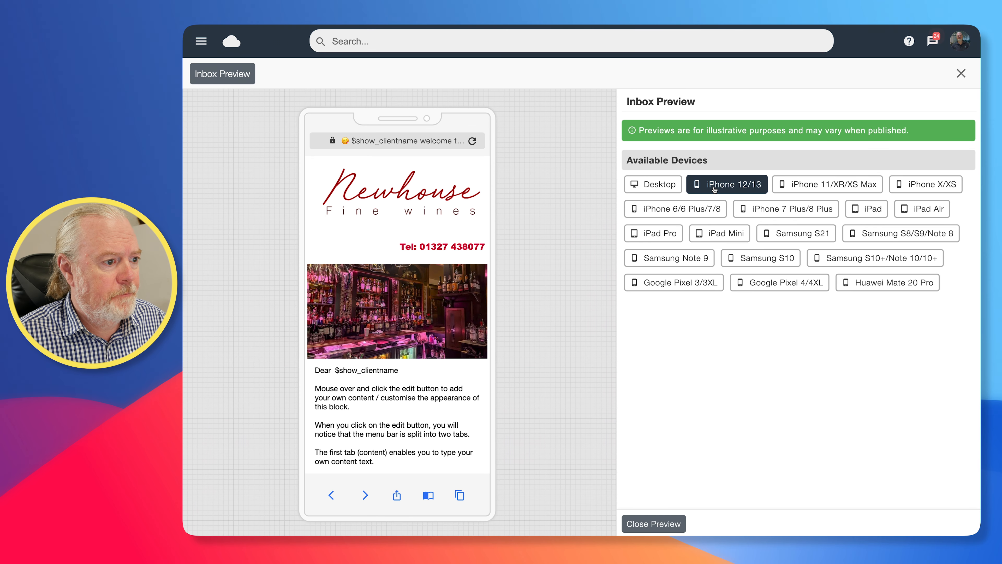
click(926, 185)
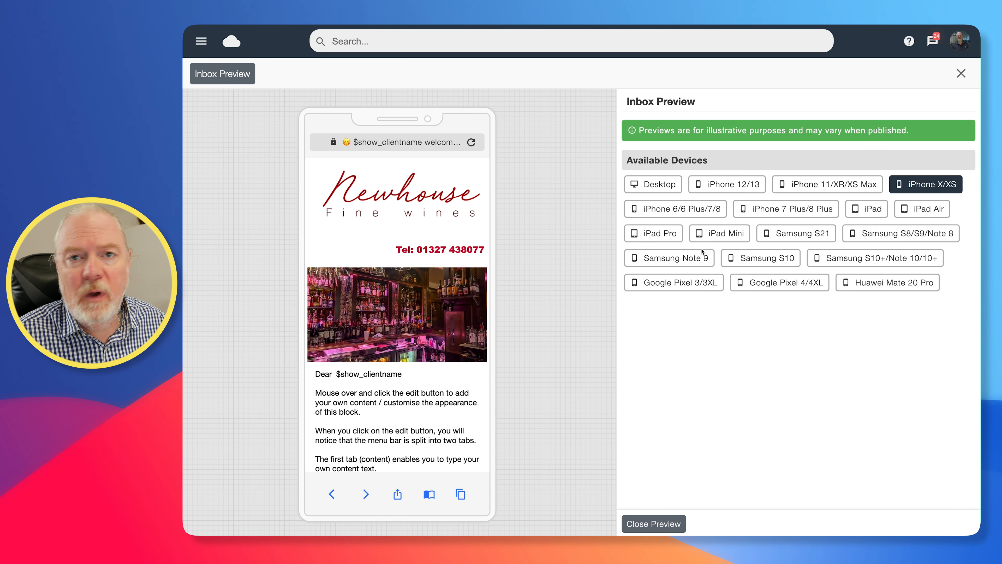
click(661, 235)
click(667, 259)
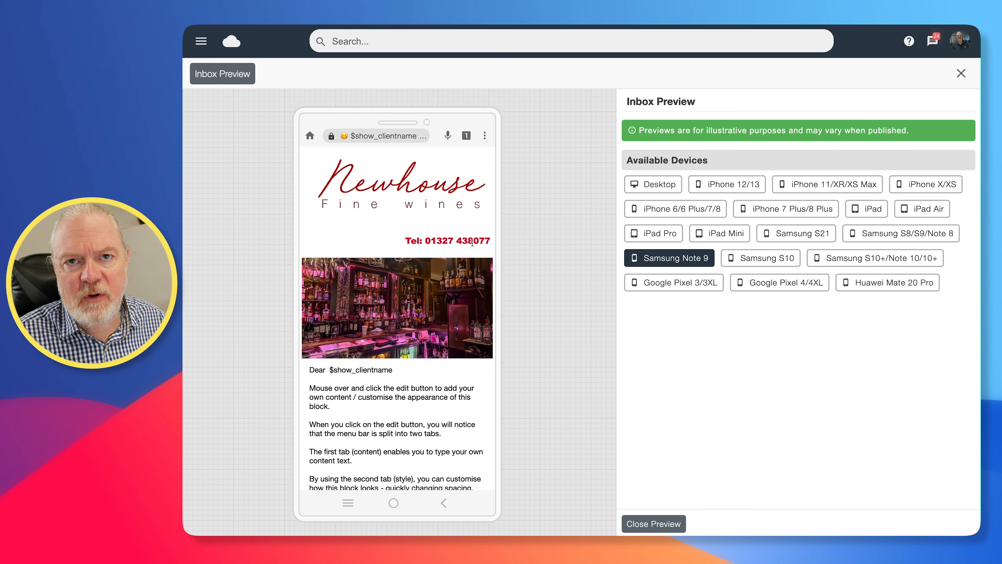
scroll(385, 242, down, 1)
scroll(385, 243, down, 3)
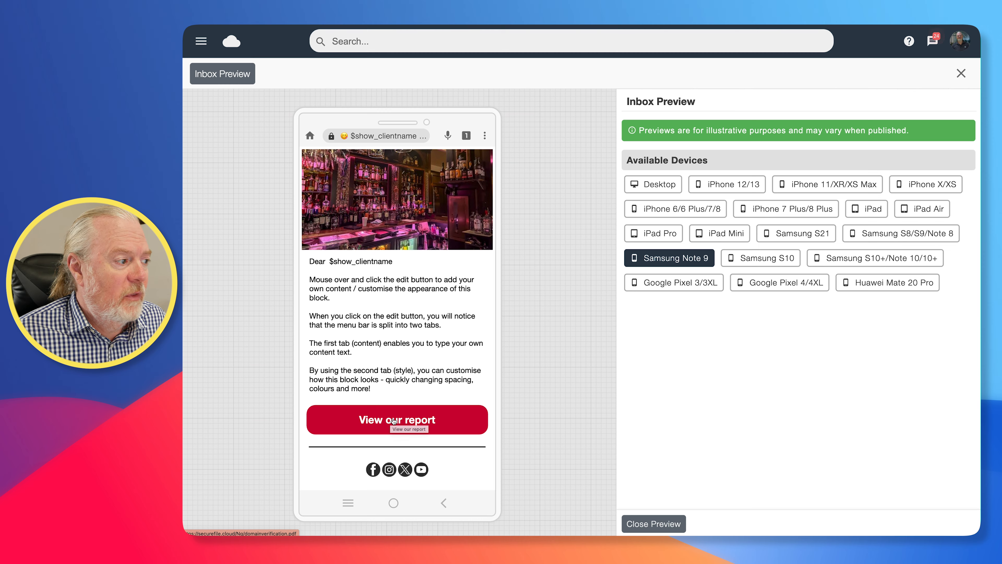
scroll(410, 388, up, 5)
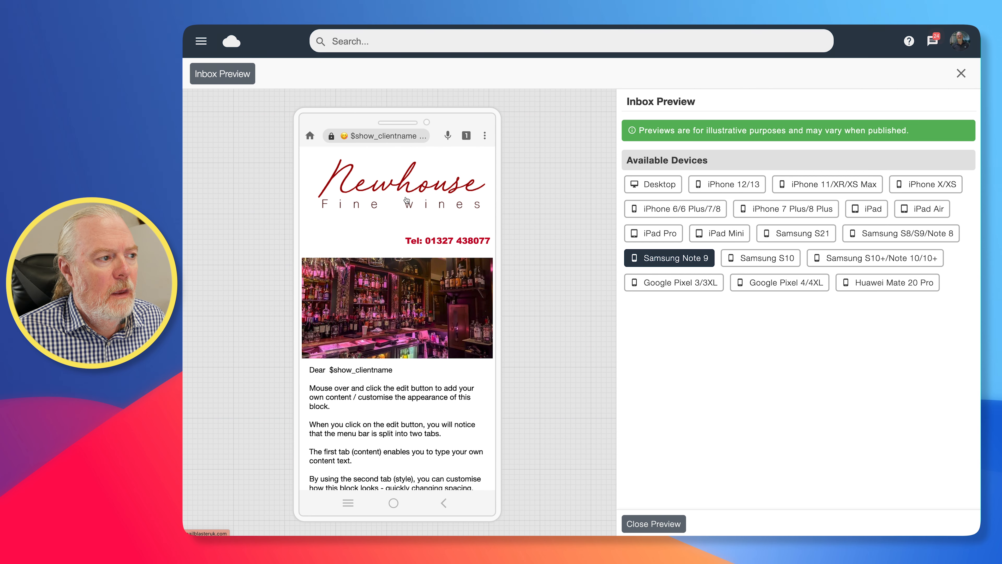
click(652, 528)
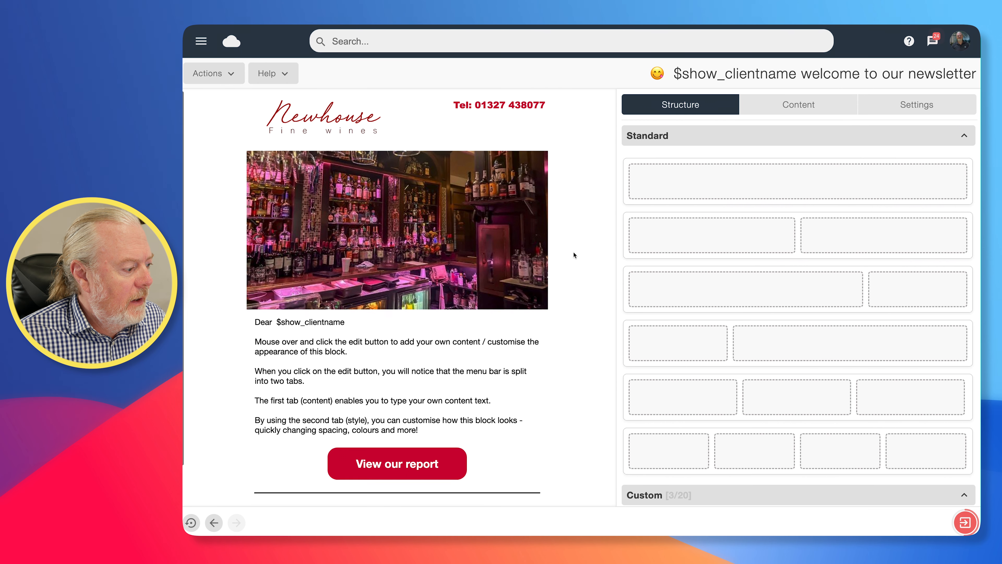
scroll(574, 254, down, 2)
scroll(574, 255, up, 2)
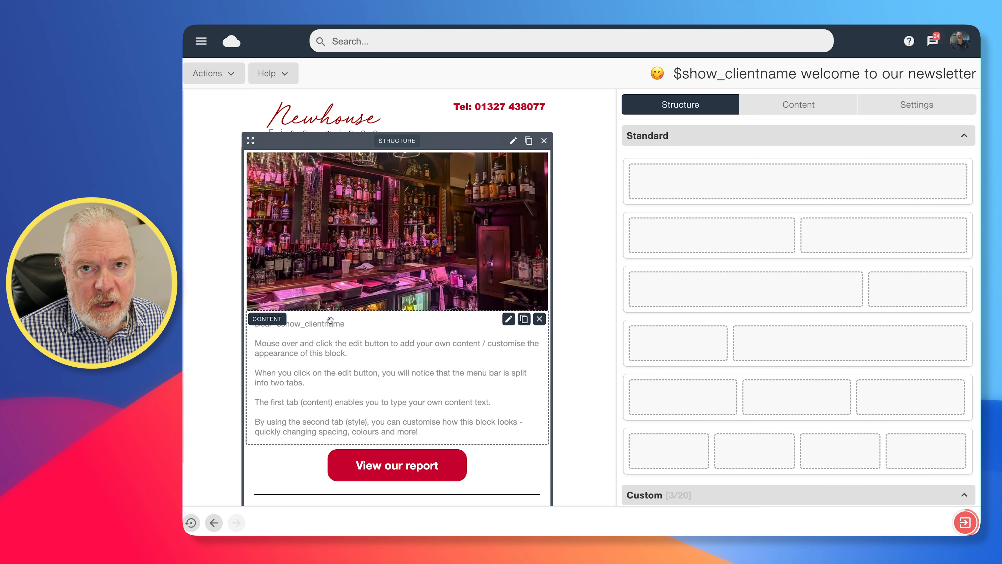
click(192, 527)
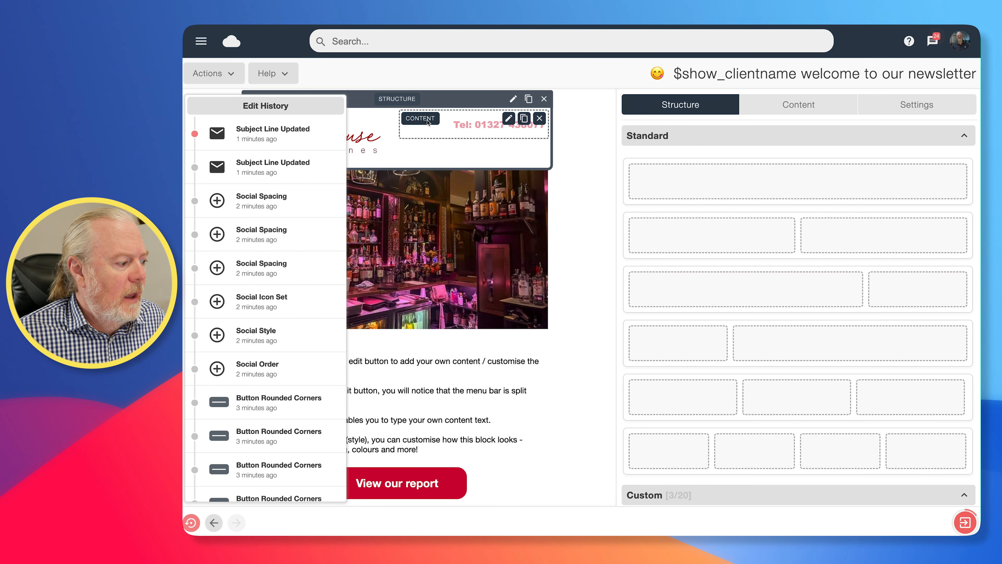
click(587, 418)
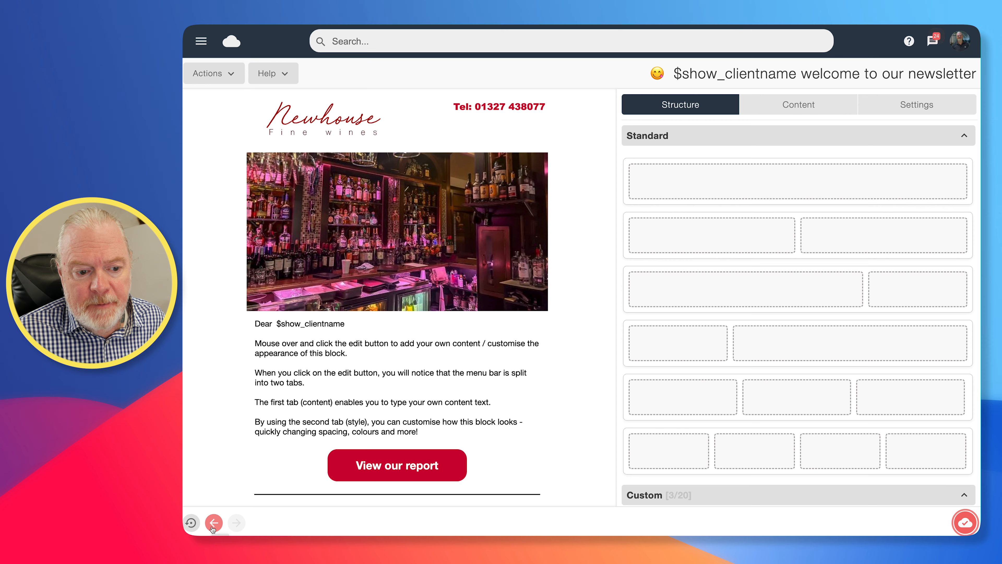
- Save and exit the campaign editor, then go to the Dashboard
click(965, 522)
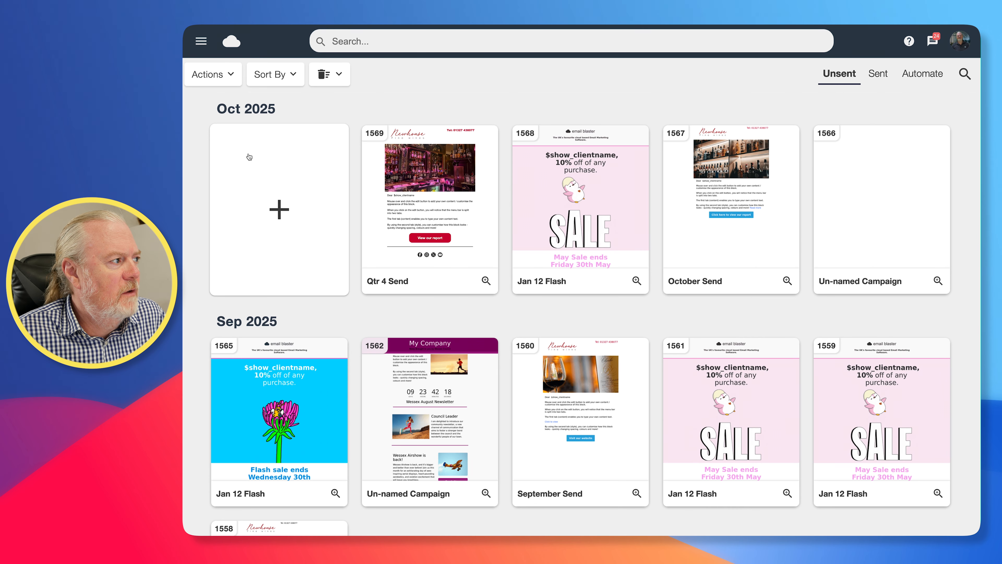
click(200, 41)
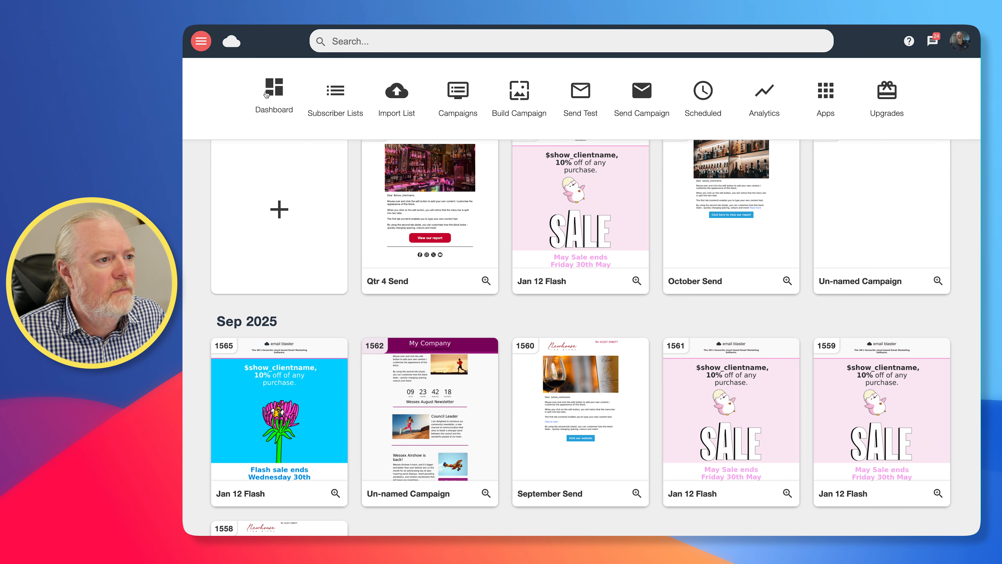
click(273, 90)
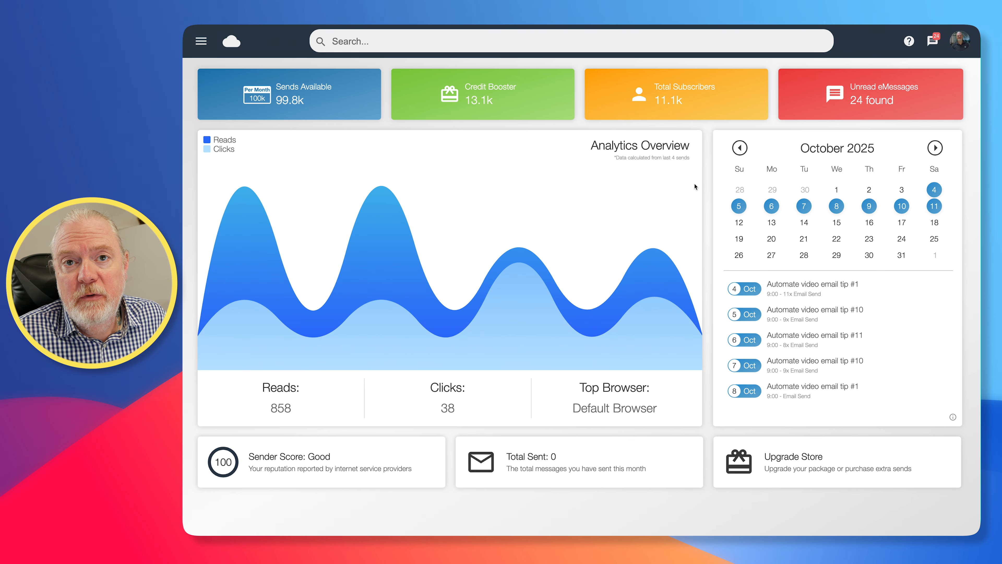